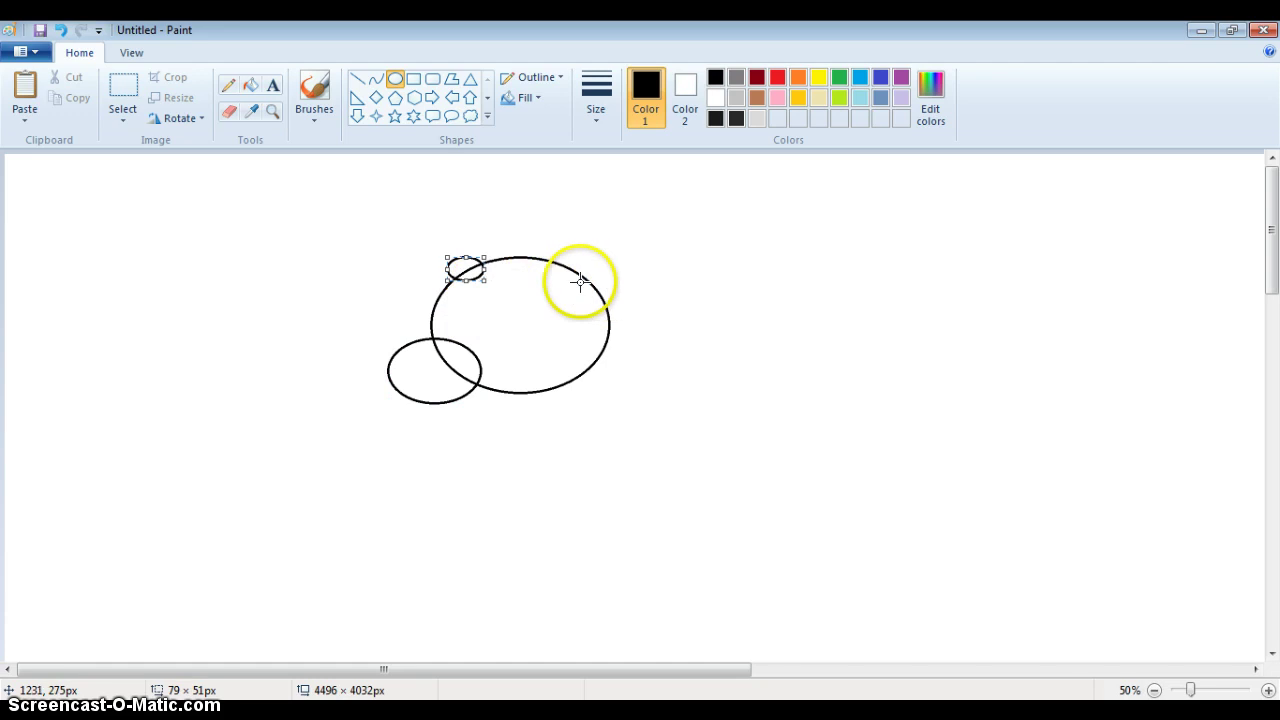
# Draw black ellipses for the head (about 295 × 239 px), the front paw, the far paw and the two ears, overlapping the body
pyautogui.moveTo(572, 261); pyautogui.dragTo(710, 372)
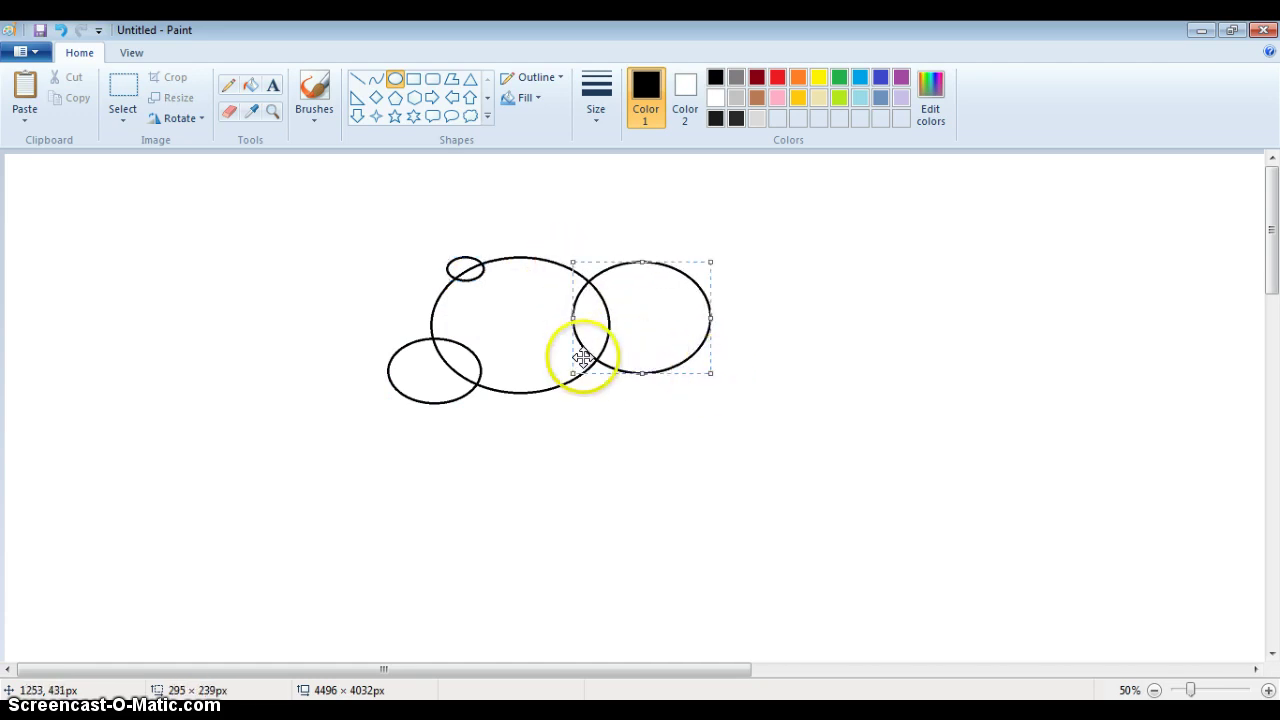
pyautogui.moveTo(559, 362); pyautogui.dragTo(671, 413)
pyautogui.moveTo(703, 304); pyautogui.dragTo(756, 341)
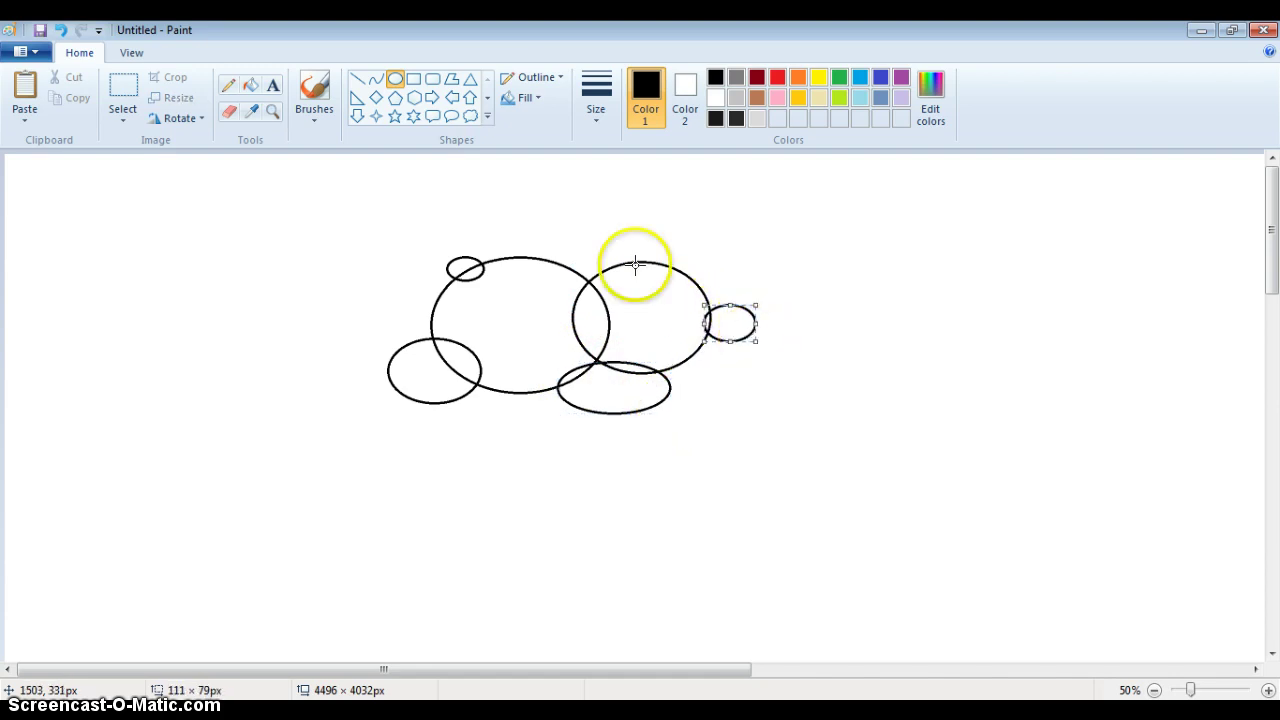
pyautogui.moveTo(564, 257); pyautogui.dragTo(606, 292)
pyautogui.moveTo(670, 254); pyautogui.dragTo(710, 285)
# Erase the overlapping outline segments where the tail and the hind leg join the large body ellipse
pyautogui.click(232, 110)
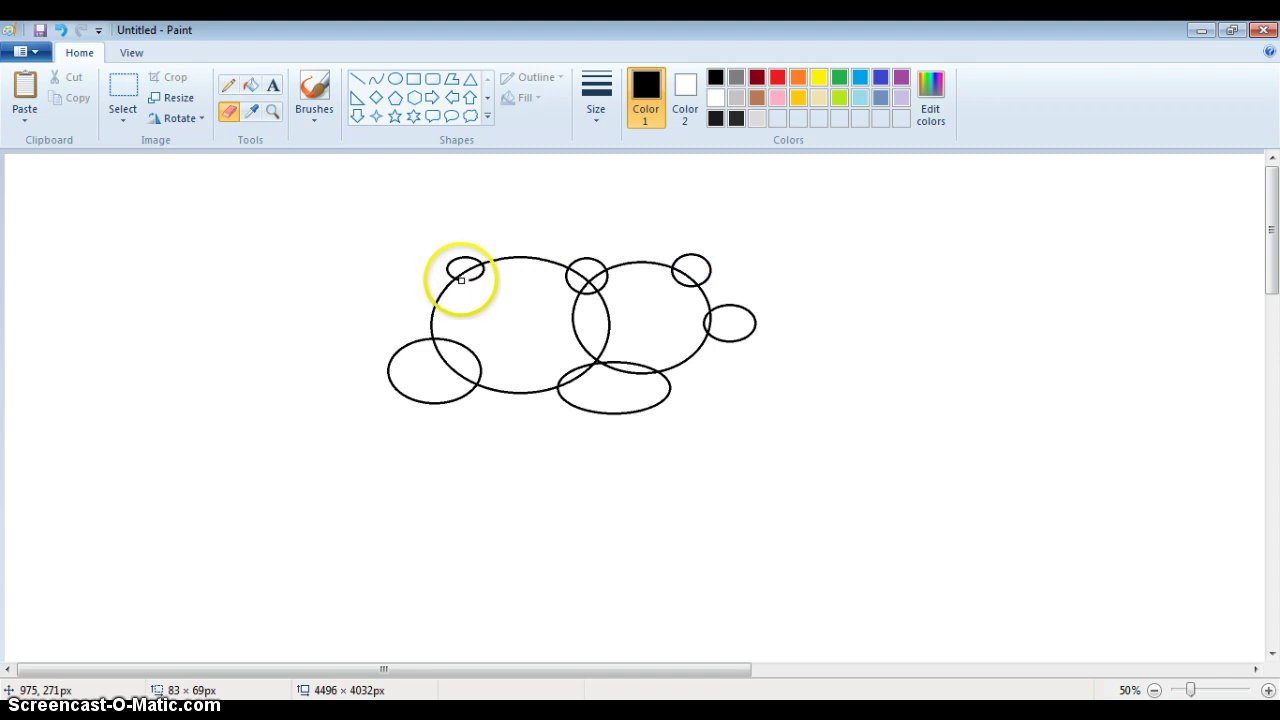
pyautogui.moveTo(463, 281); pyautogui.dragTo(476, 266)
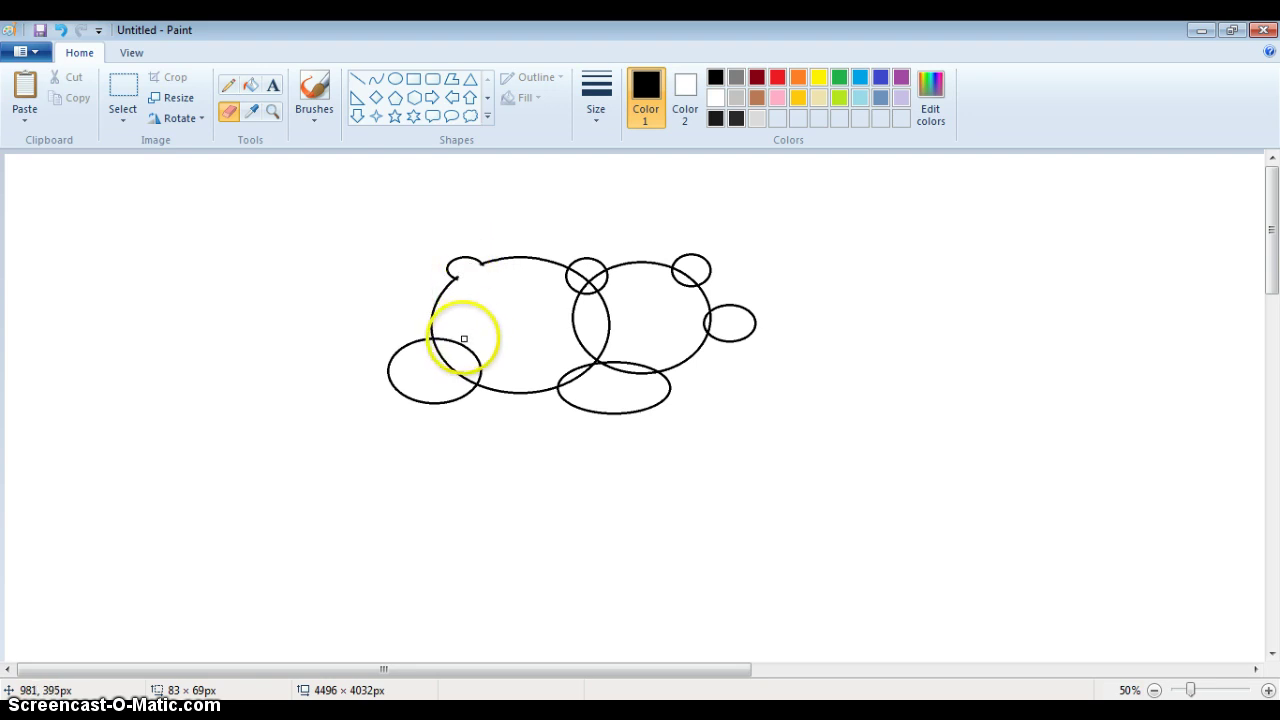
pyautogui.moveTo(464, 339); pyautogui.dragTo(443, 338)
pyautogui.click(605, 117)
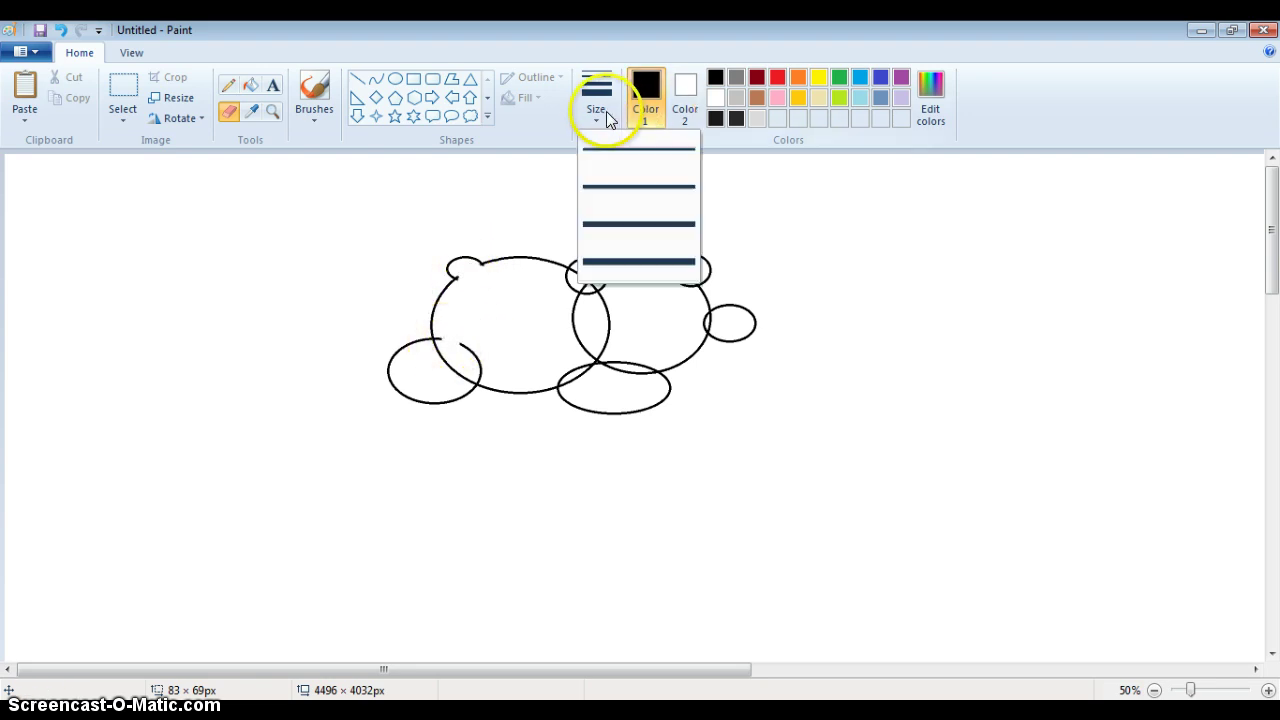
pyautogui.click(641, 258)
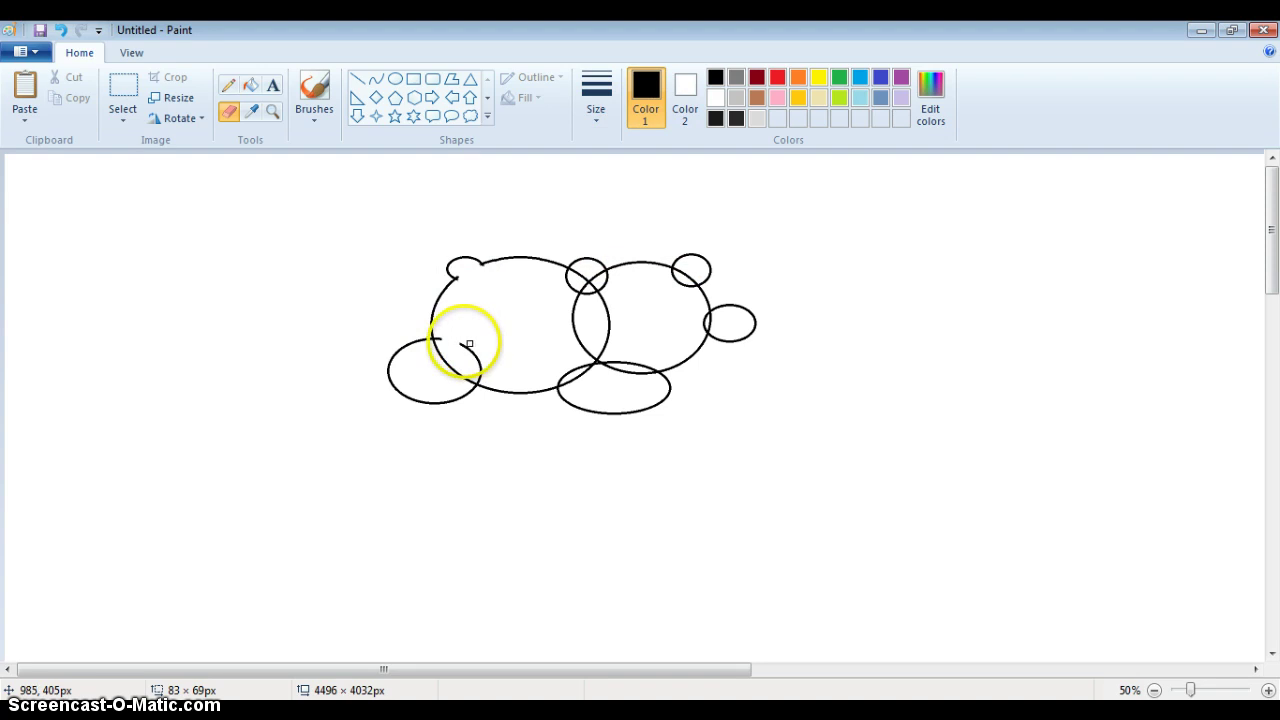
pyautogui.moveTo(469, 343)
pyautogui.mouseDown()
pyautogui.moveTo(480, 381)
pyautogui.moveTo(456, 362)
pyautogui.moveTo(451, 373)
pyautogui.moveTo(433, 343)
pyautogui.moveTo(466, 381)
pyautogui.mouseUp()
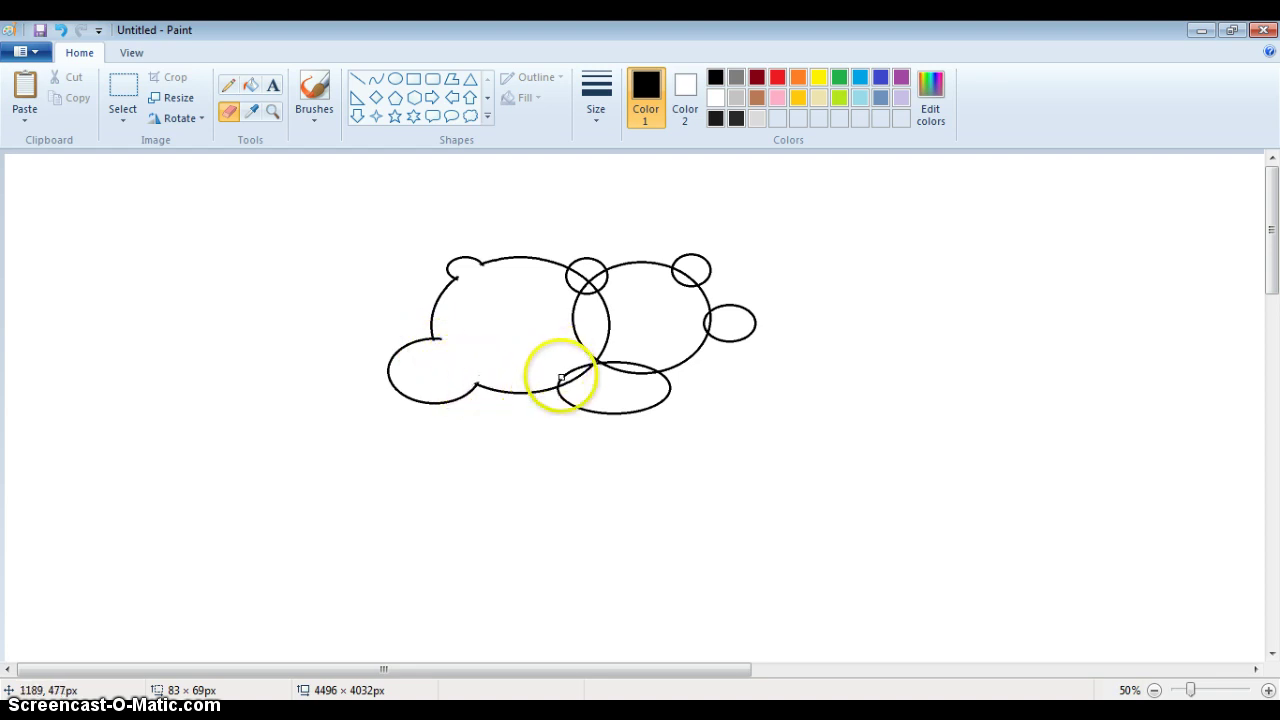
# Erase the overlapping outline segments where the front paw, body, head, ears and far paw intersect
pyautogui.moveTo(561, 378); pyautogui.dragTo(588, 369)
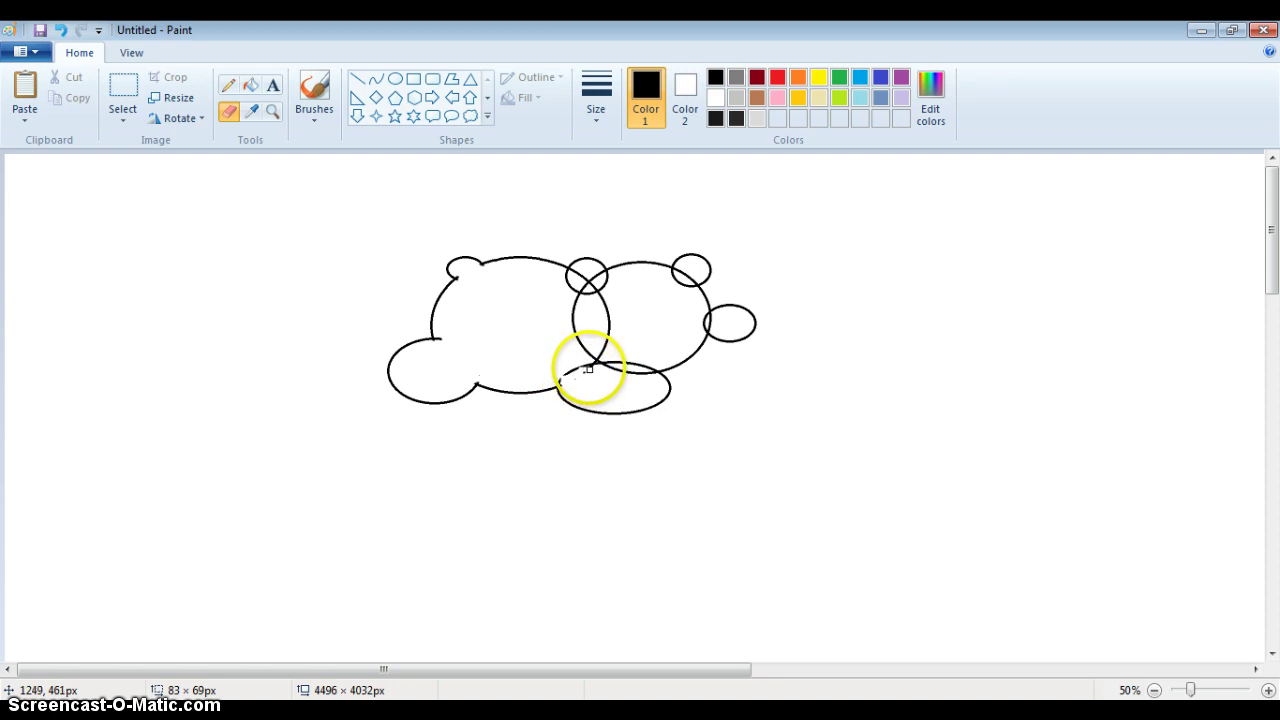
pyautogui.hotkey('ctrl', 'z')
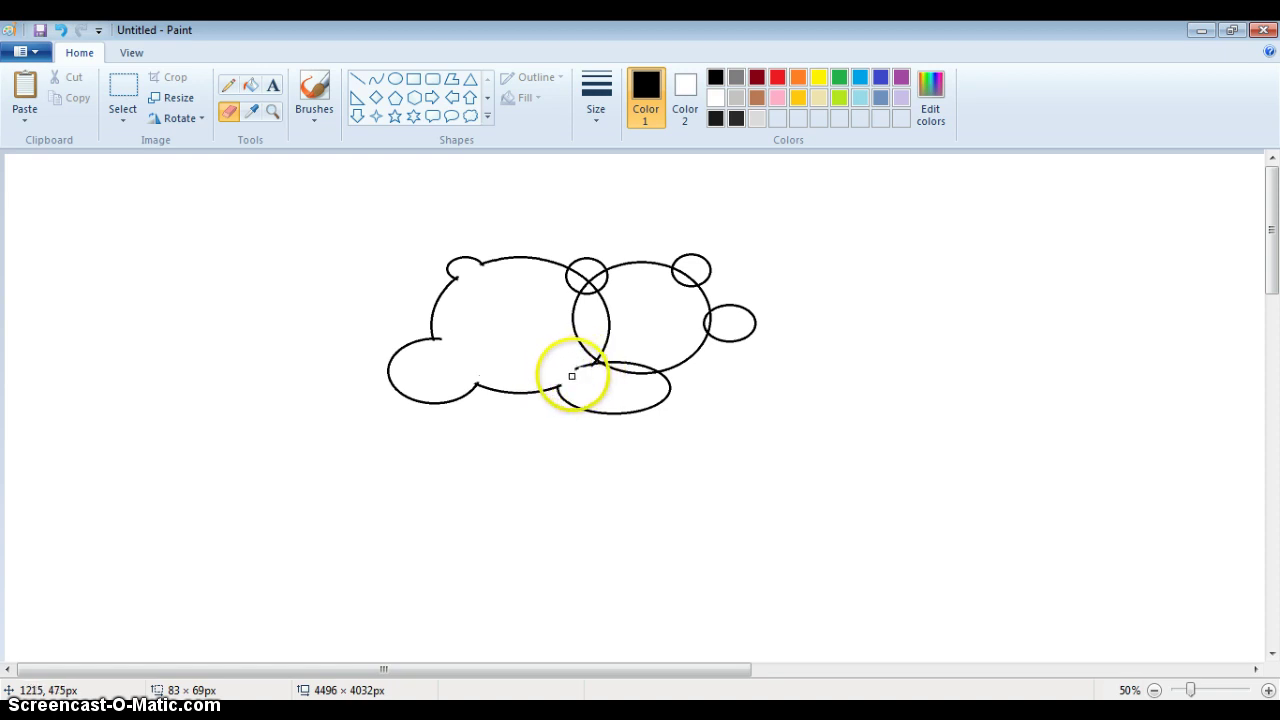
pyautogui.moveTo(572, 376)
pyautogui.mouseDown()
pyautogui.moveTo(586, 374)
pyautogui.moveTo(612, 296)
pyautogui.mouseUp()
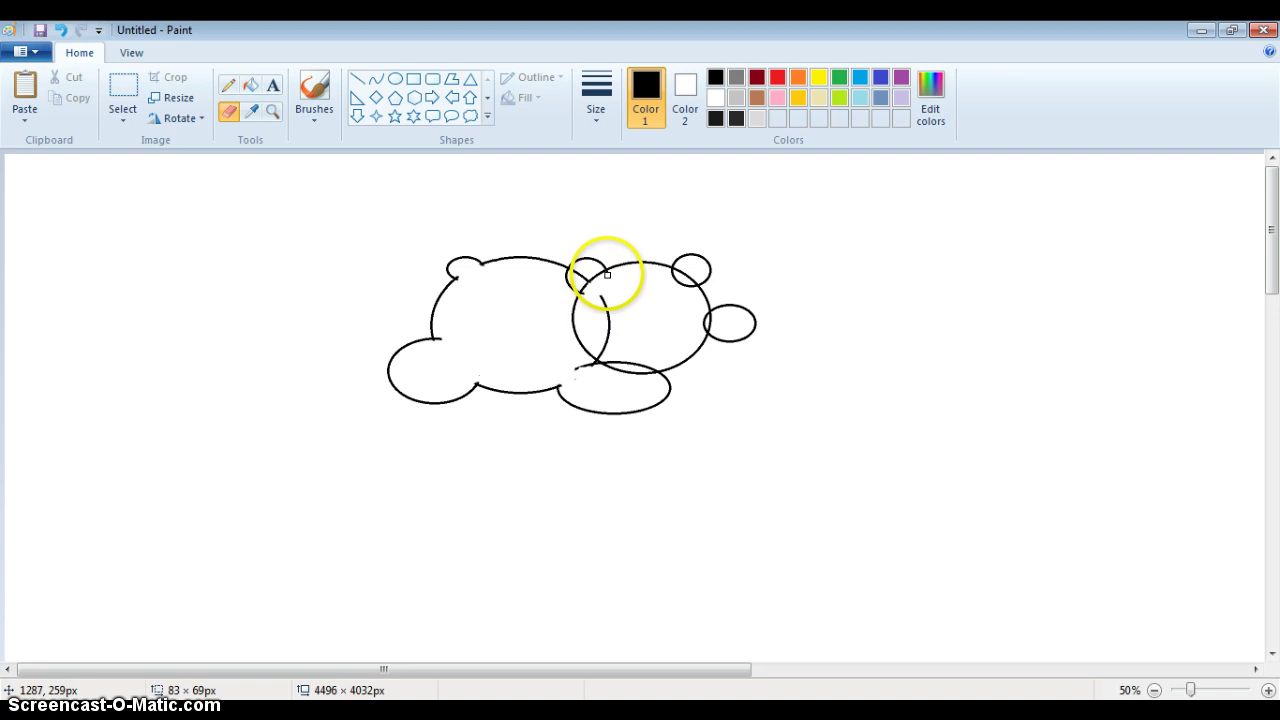
pyautogui.moveTo(607, 274)
pyautogui.mouseDown()
pyautogui.moveTo(609, 332)
pyautogui.moveTo(597, 357)
pyautogui.moveTo(649, 375)
pyautogui.moveTo(714, 333)
pyautogui.moveTo(698, 329)
pyautogui.moveTo(705, 312)
pyautogui.moveTo(677, 277)
pyautogui.mouseUp()
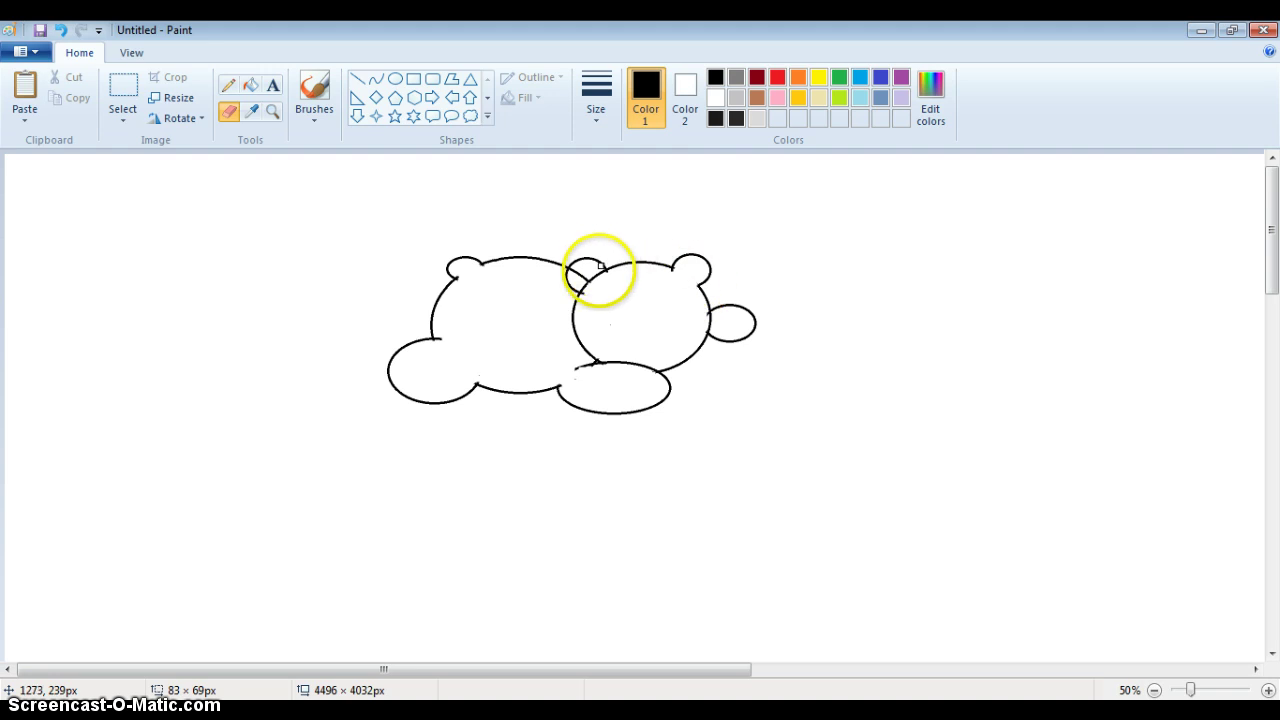
pyautogui.moveTo(601, 265)
pyautogui.mouseDown()
pyautogui.moveTo(582, 277)
pyautogui.moveTo(591, 282)
pyautogui.mouseUp()
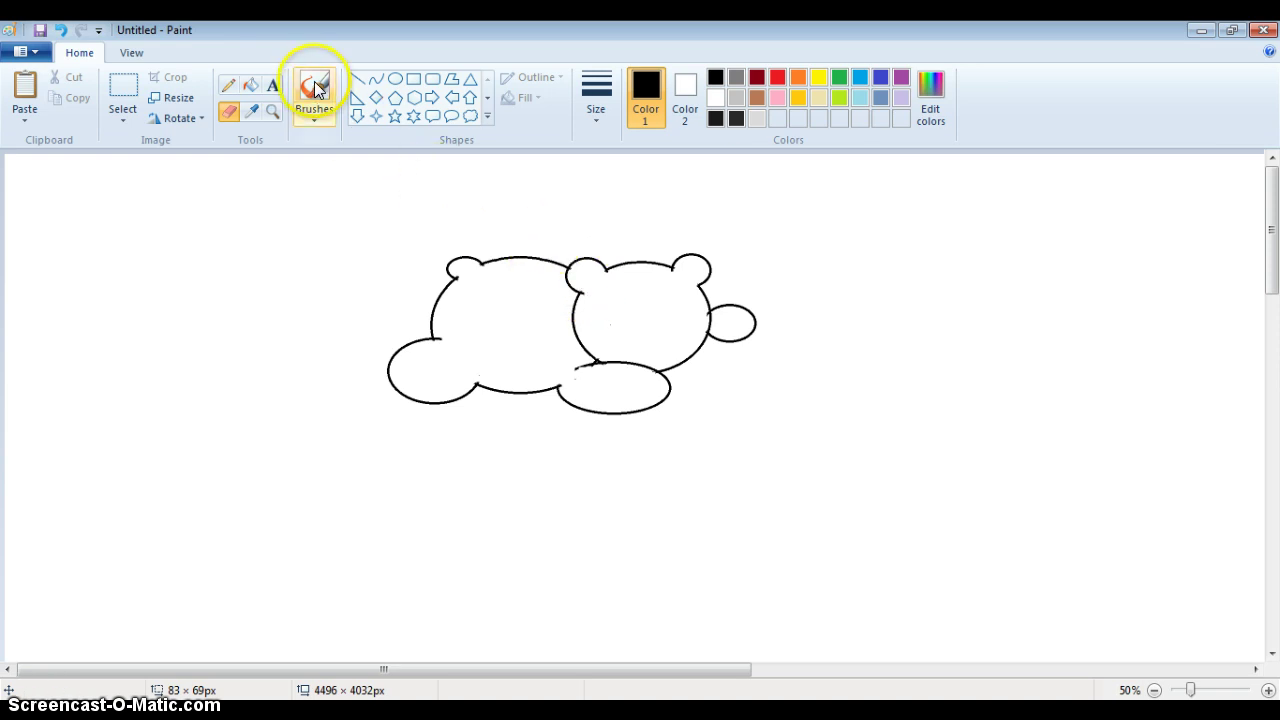
# Draw two ellipses for the eye patches and a small nose ellipse about 33 × 13 px with the thickest outline
pyautogui.click(395, 79)
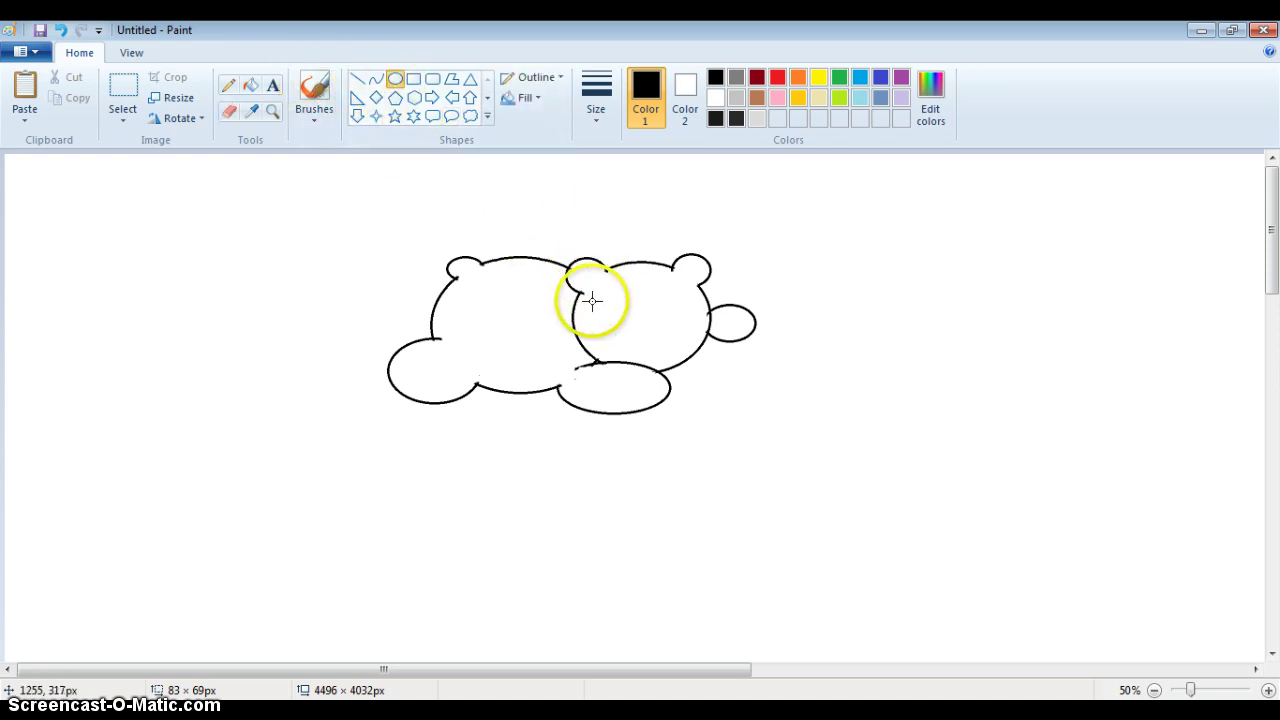
pyautogui.moveTo(594, 302); pyautogui.dragTo(657, 341)
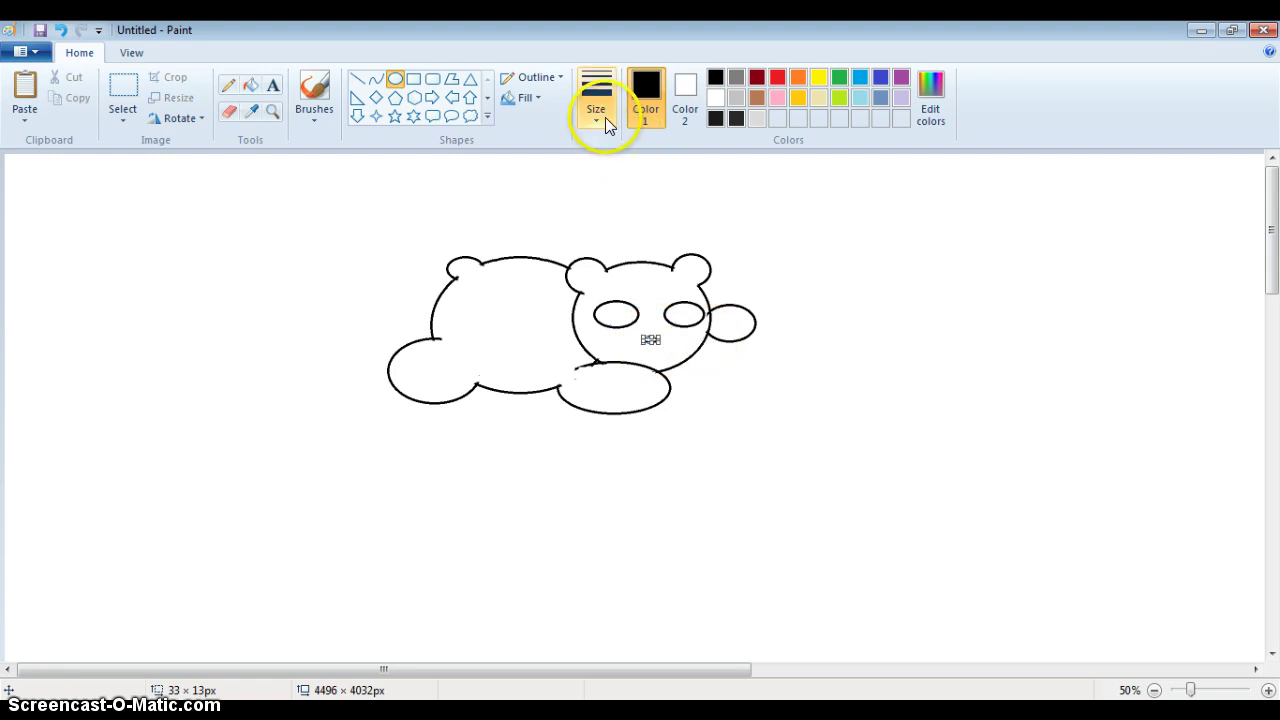
pyautogui.click(605, 117)
pyautogui.click(625, 253)
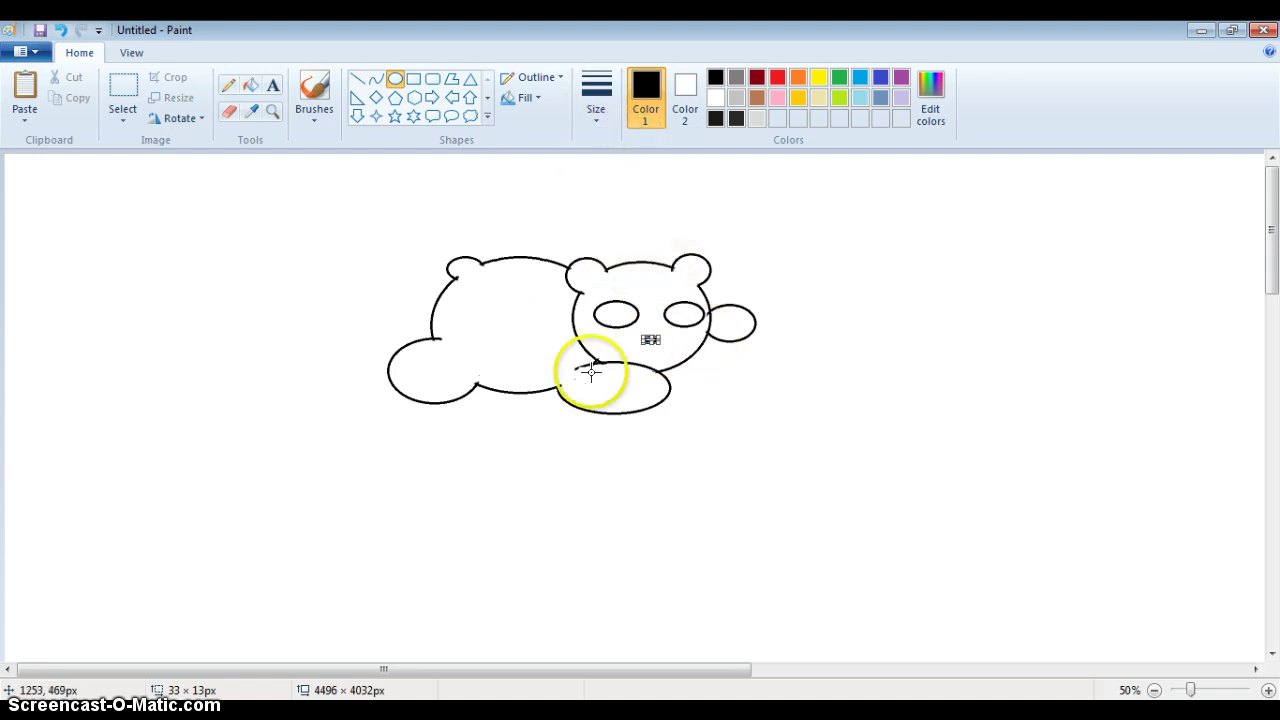
# Draw the small mouth below the nose and a closed-eye line inside each eye patch with the Curve tool
pyautogui.click(376, 78)
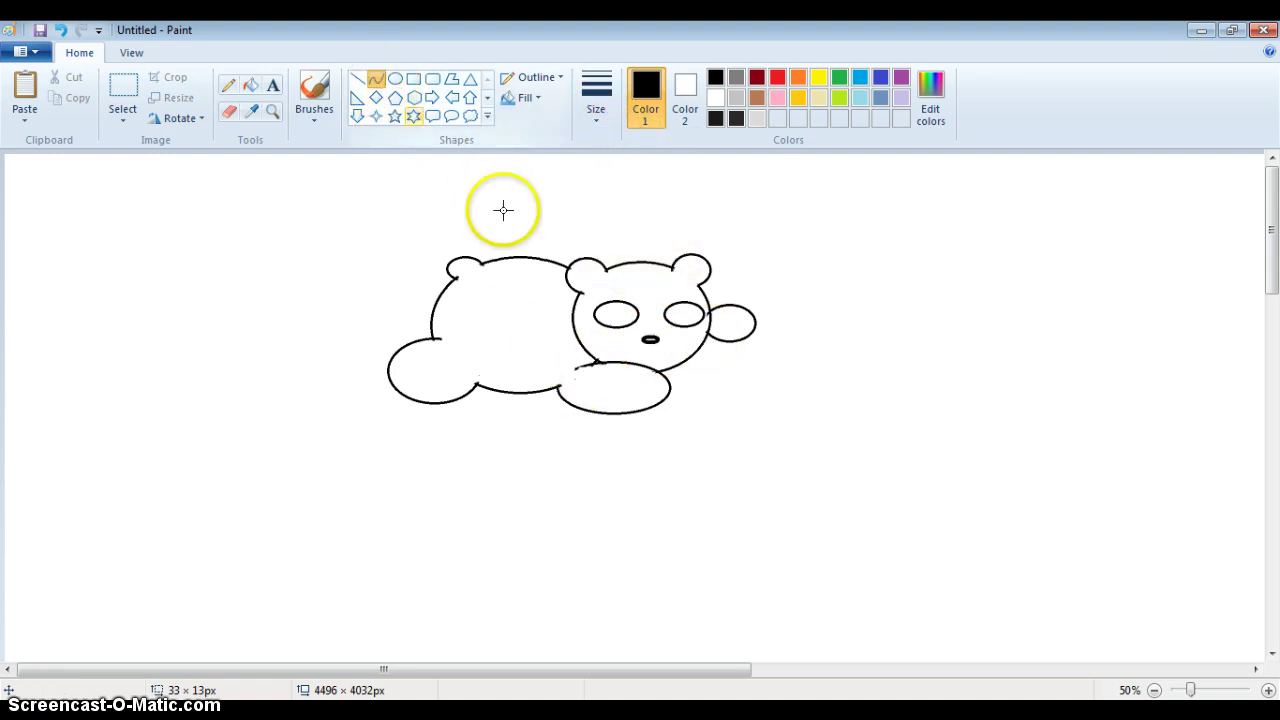
pyautogui.moveTo(647, 351); pyautogui.dragTo(645, 355)
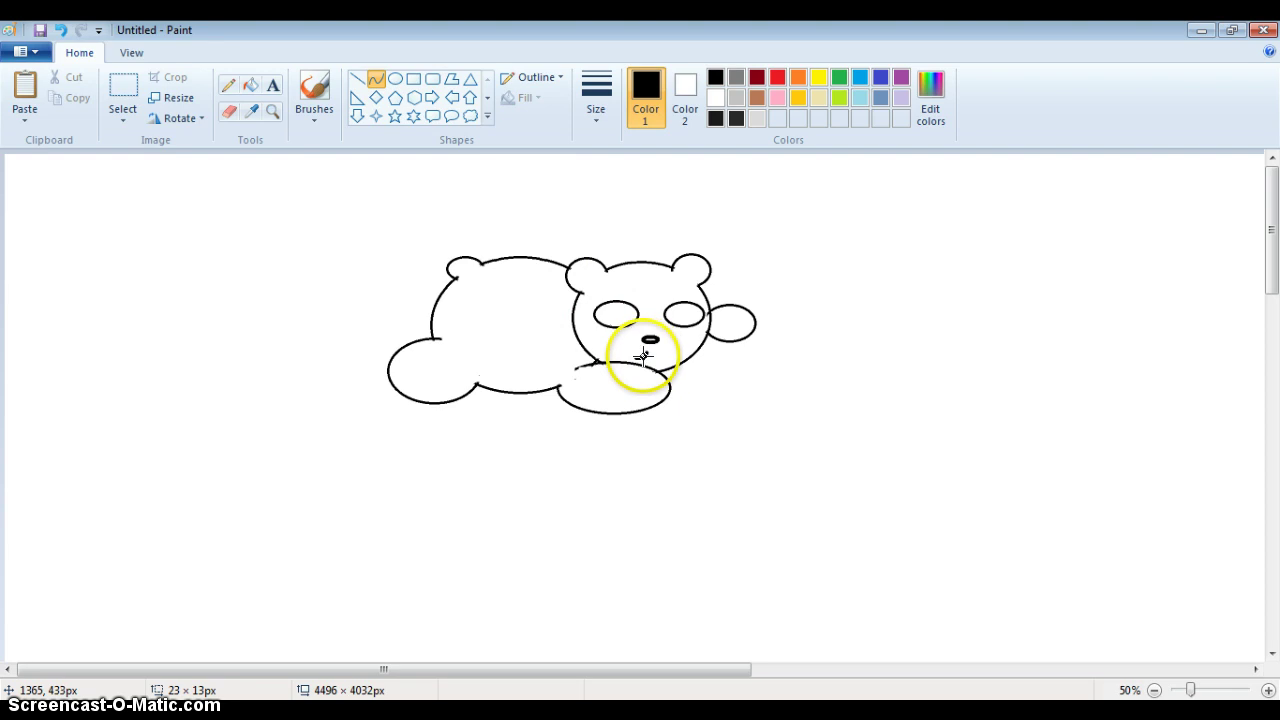
pyautogui.moveTo(643, 356); pyautogui.dragTo(650, 358)
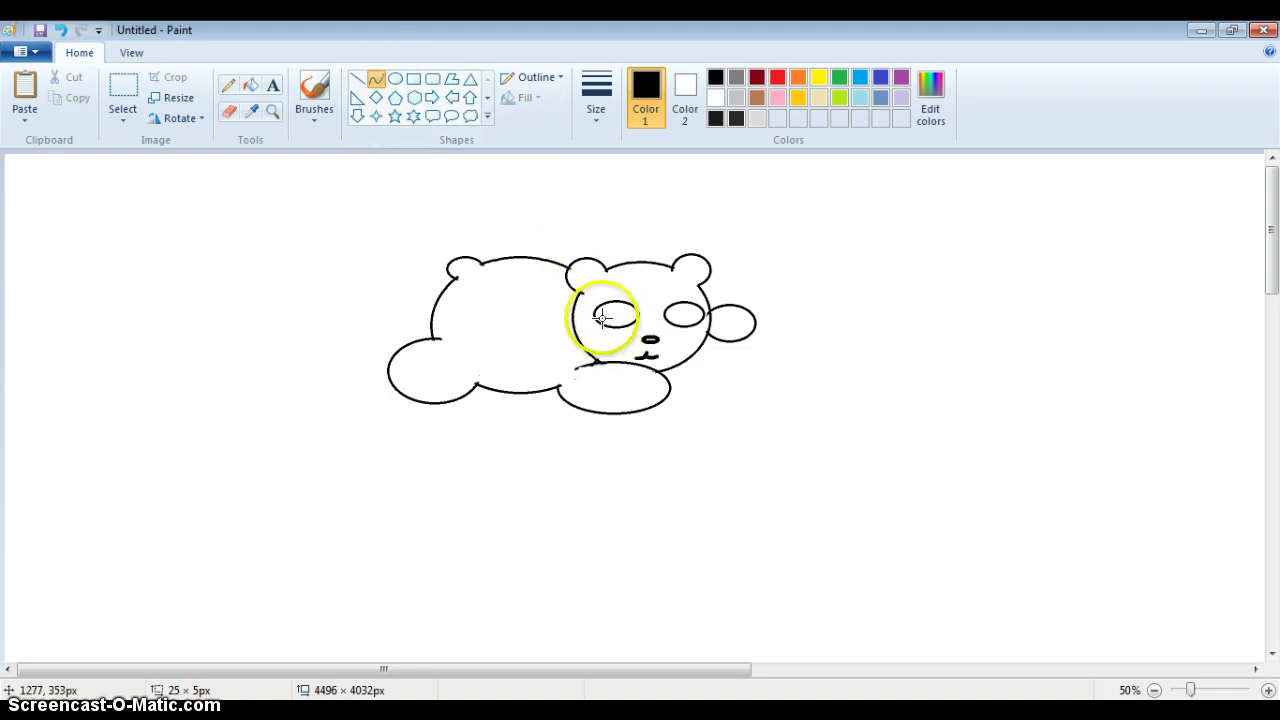
pyautogui.moveTo(602, 313)
pyautogui.mouseDown()
pyautogui.moveTo(626, 313)
pyautogui.moveTo(614, 320)
pyautogui.mouseUp()
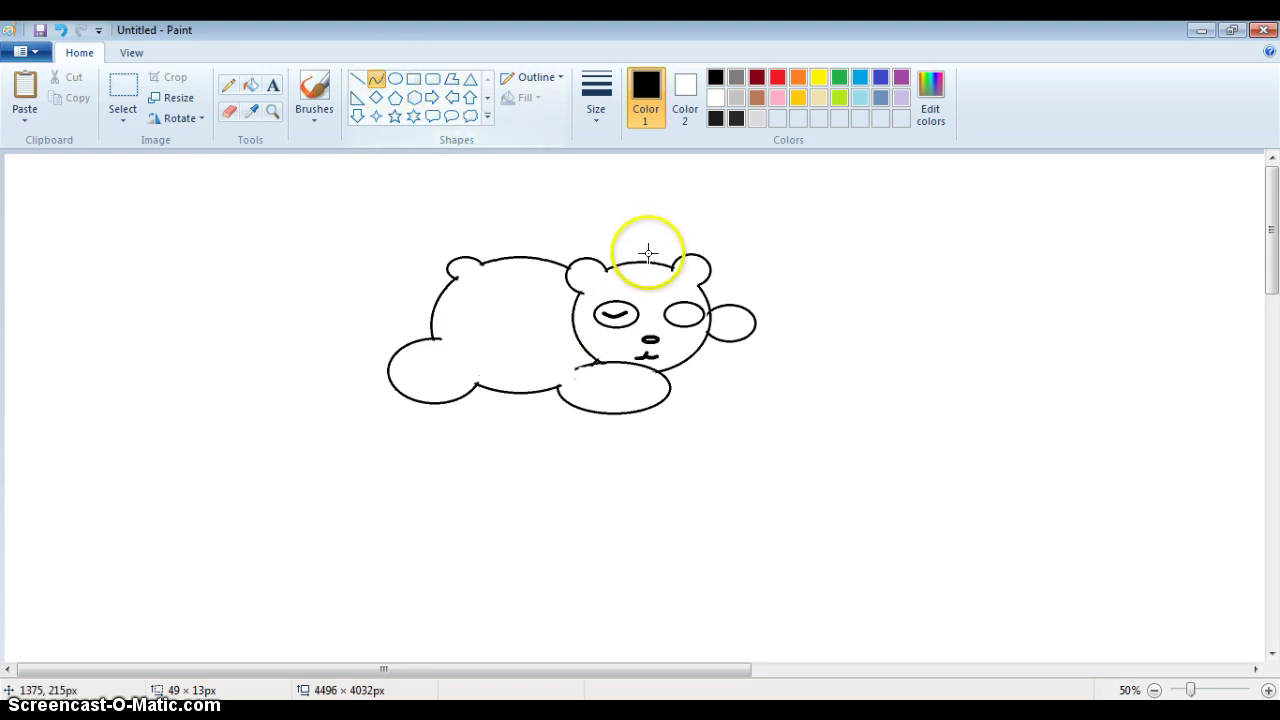
pyautogui.moveTo(674, 311); pyautogui.dragTo(684, 318)
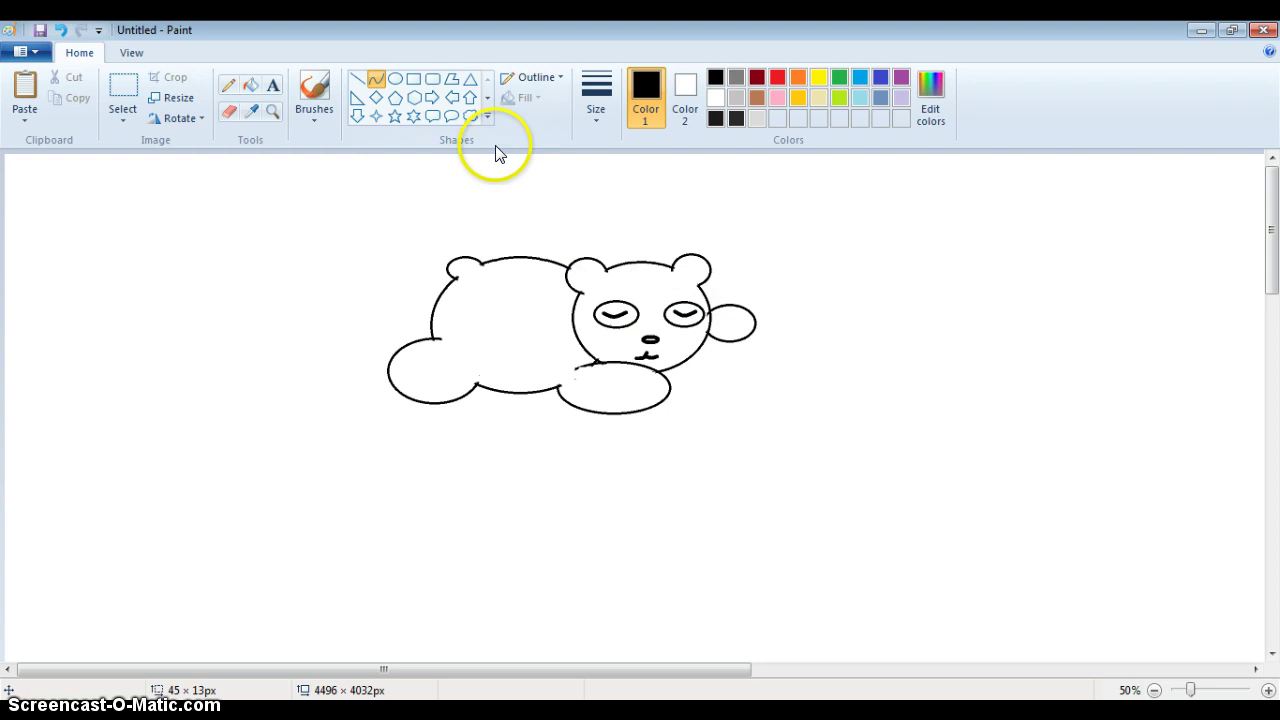
# Draw a small inner-ear curve inside each of the two ears
pyautogui.click(375, 79)
pyautogui.moveTo(591, 271)
pyautogui.mouseDown()
pyautogui.moveTo(580, 271)
pyautogui.moveTo(678, 314)
pyautogui.moveTo(668, 320)
pyautogui.mouseUp()
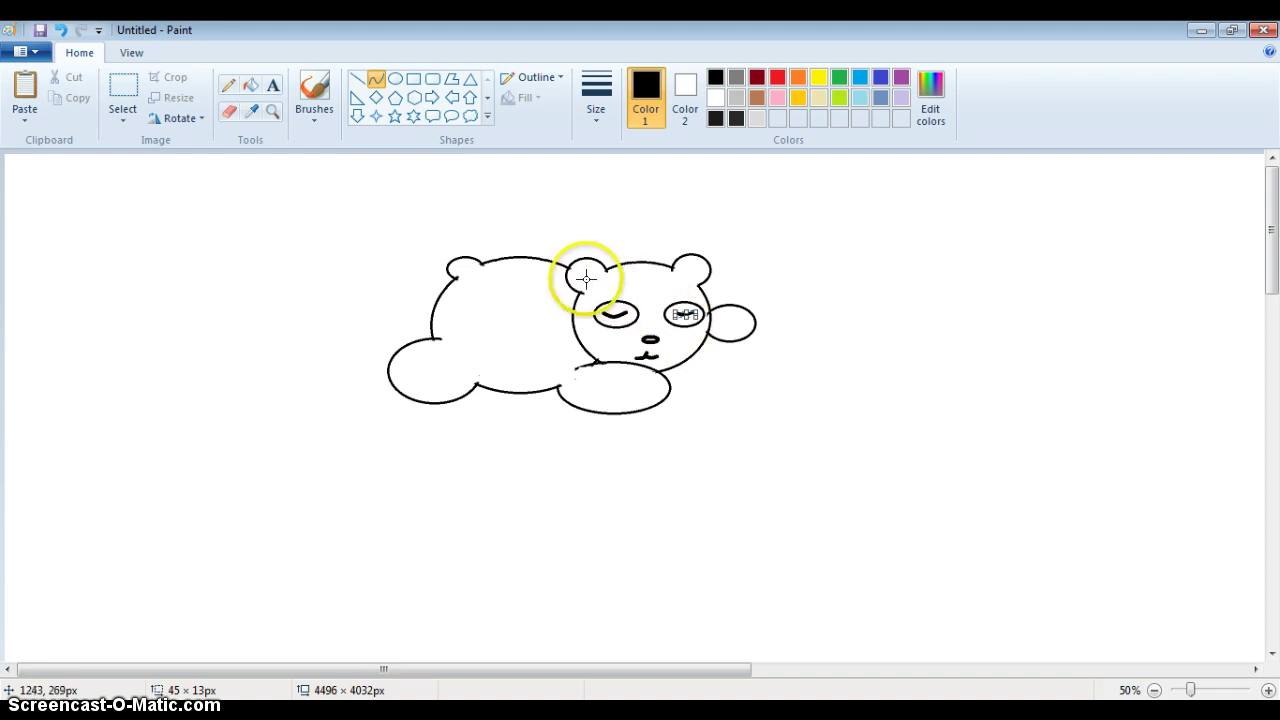
pyautogui.moveTo(580, 279)
pyautogui.mouseDown()
pyautogui.moveTo(649, 251)
pyautogui.moveTo(674, 263)
pyautogui.moveTo(586, 268)
pyautogui.mouseUp()
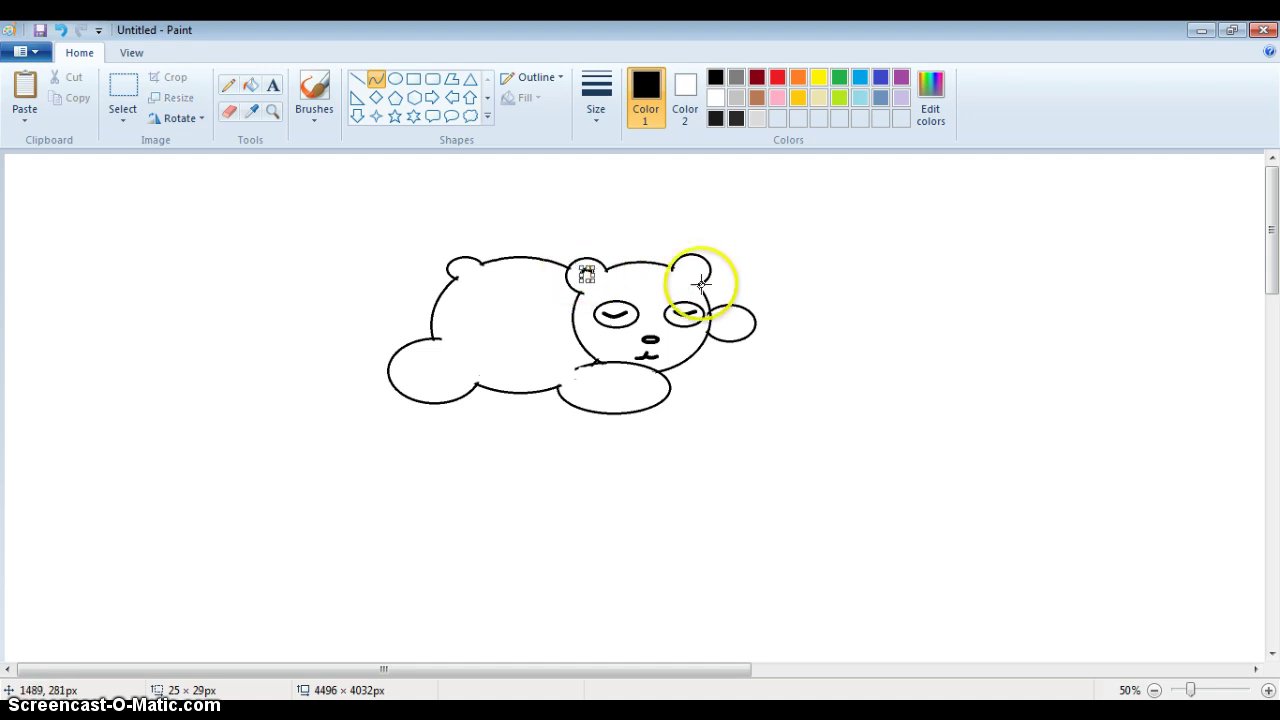
pyautogui.moveTo(686, 267); pyautogui.dragTo(695, 267)
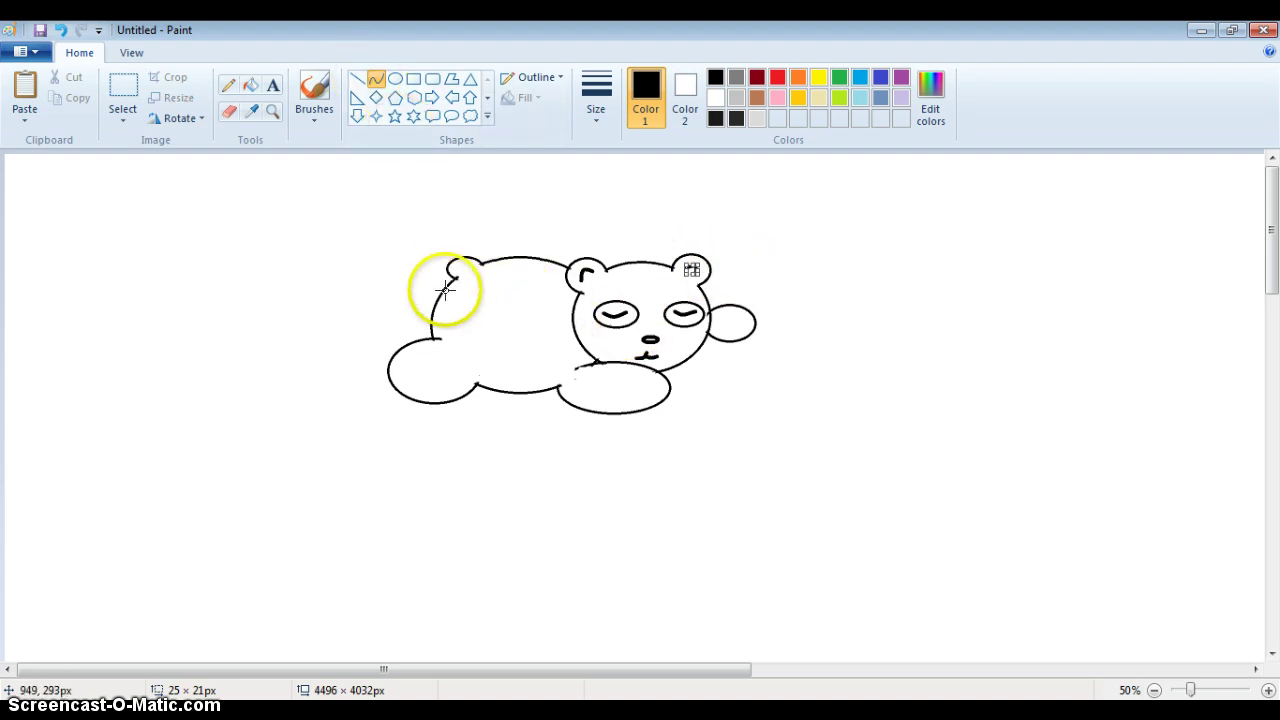
# Draw two long curves down the body, marking off the hindquarters and the shoulder band behind the head
pyautogui.moveTo(450, 283); pyautogui.dragTo(457, 343)
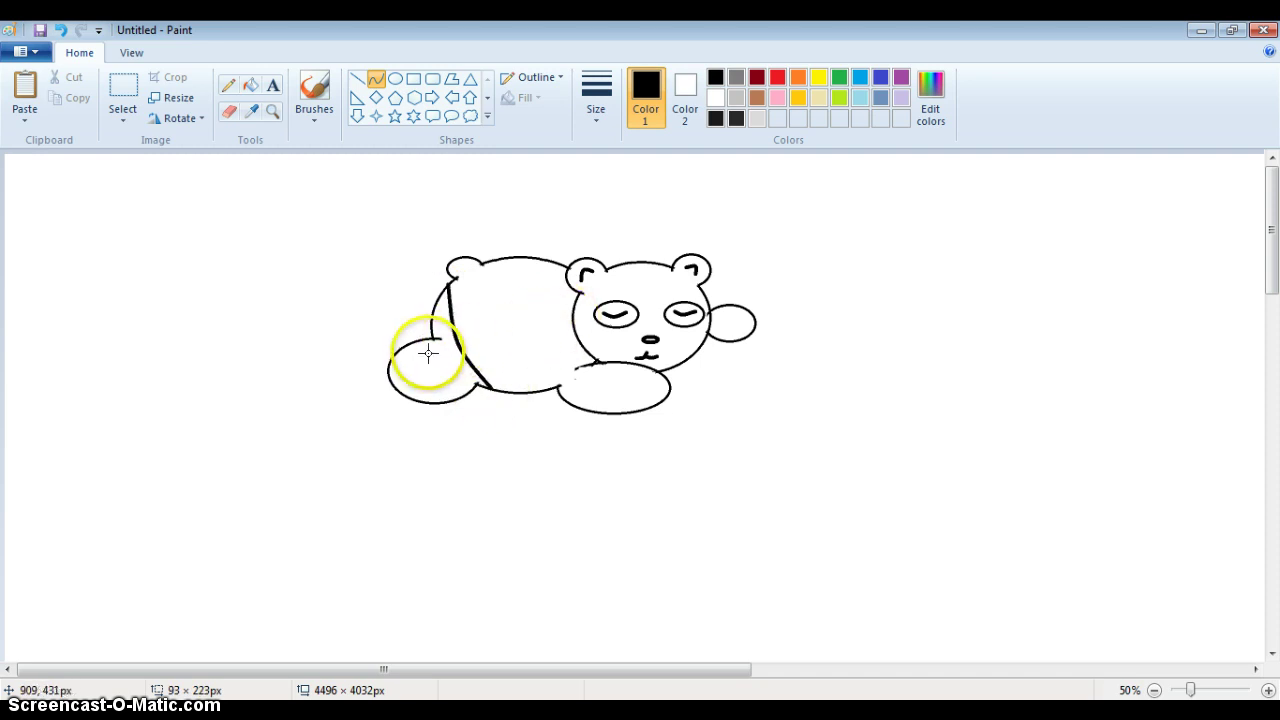
pyautogui.moveTo(461, 346); pyautogui.dragTo(461, 353)
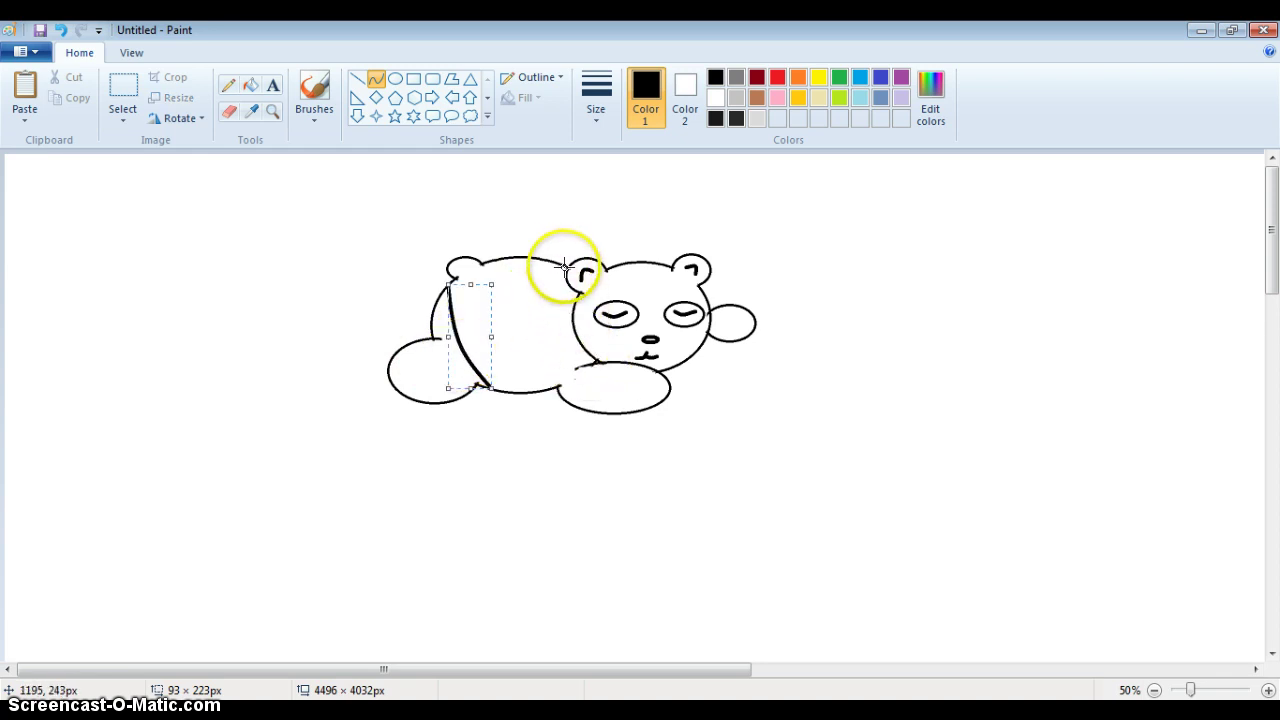
pyautogui.moveTo(565, 264); pyautogui.dragTo(566, 366)
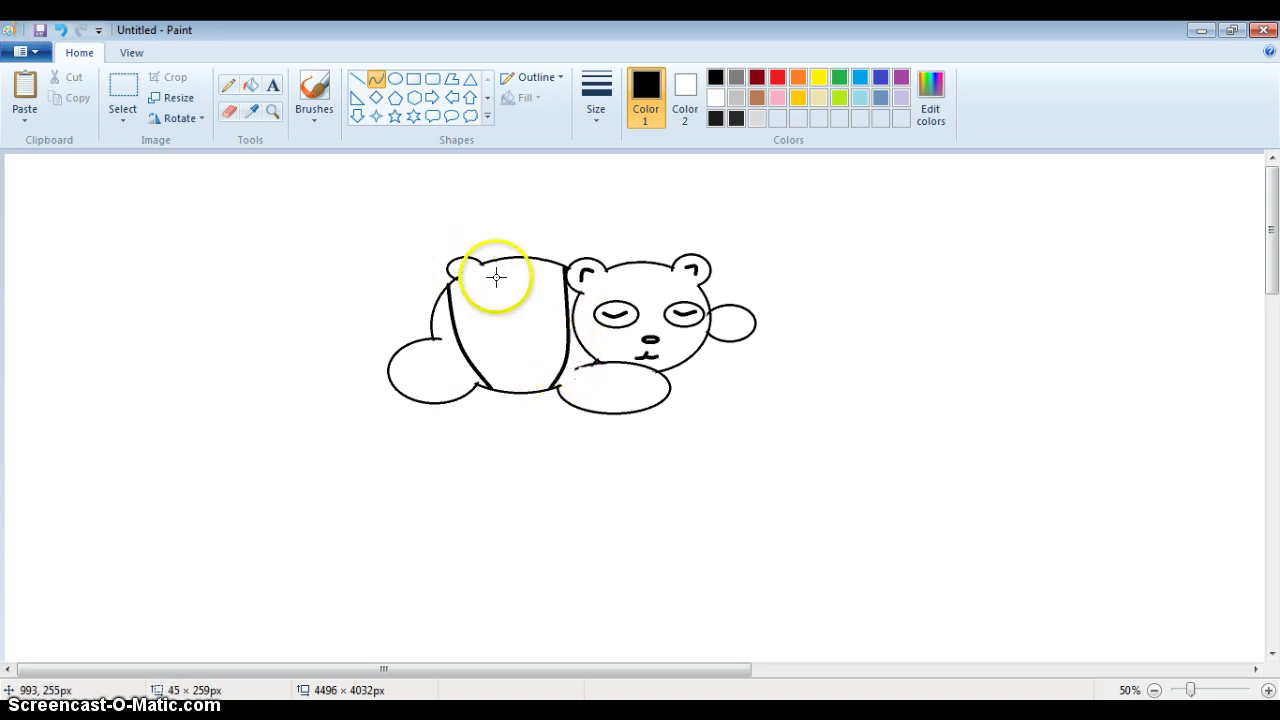
pyautogui.moveTo(561, 327); pyautogui.dragTo(572, 356)
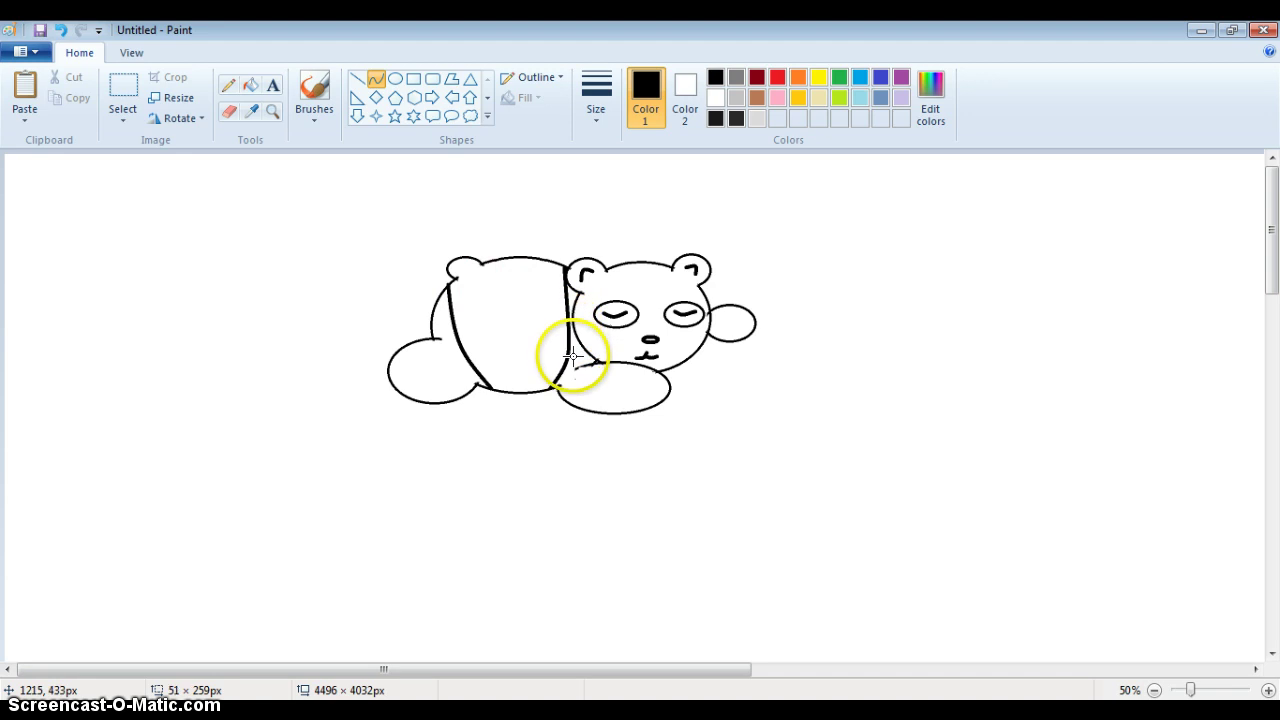
# Close off the tail and both ears with short curves along the body and head outlines
pyautogui.moveTo(450, 280); pyautogui.dragTo(477, 263)
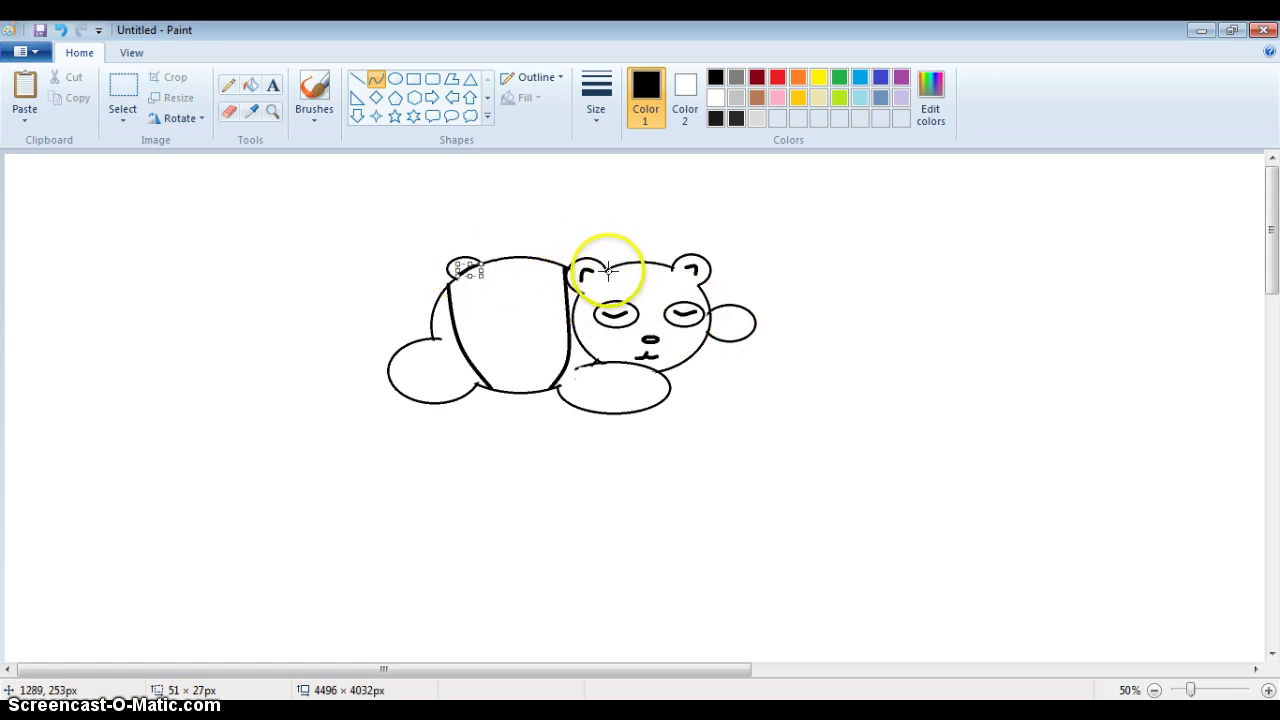
pyautogui.moveTo(607, 275)
pyautogui.mouseDown()
pyautogui.moveTo(582, 292)
pyautogui.moveTo(593, 280)
pyautogui.mouseUp()
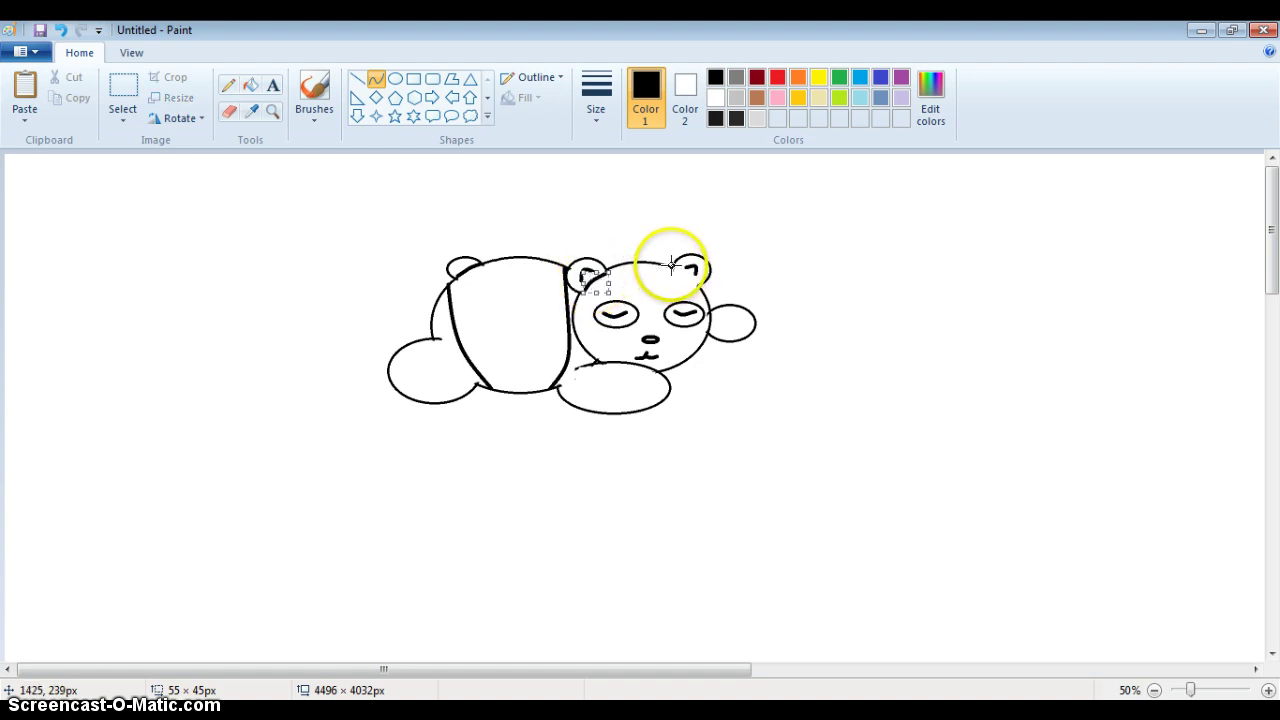
pyautogui.moveTo(671, 265); pyautogui.dragTo(696, 285)
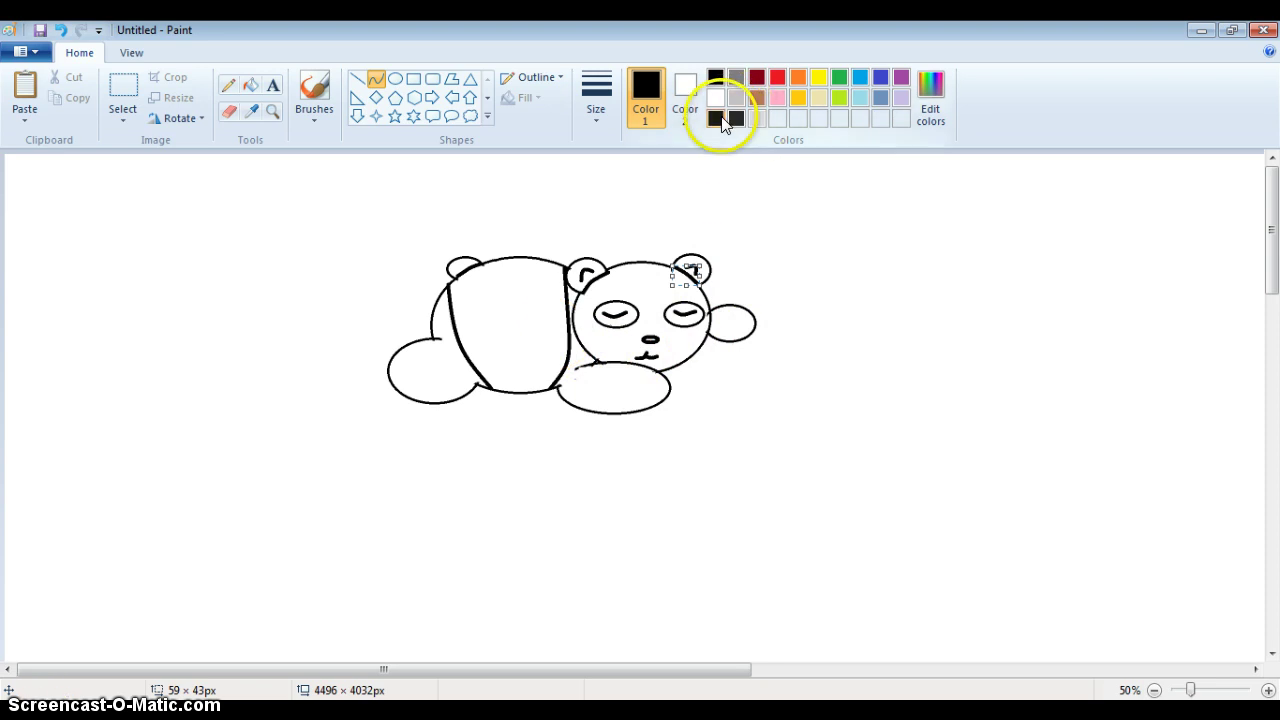
# Fill the tail, hindquarters, shoulder band with front paw, eye patches, ears and far paw with near-black
pyautogui.click(253, 92)
pyautogui.click(460, 268)
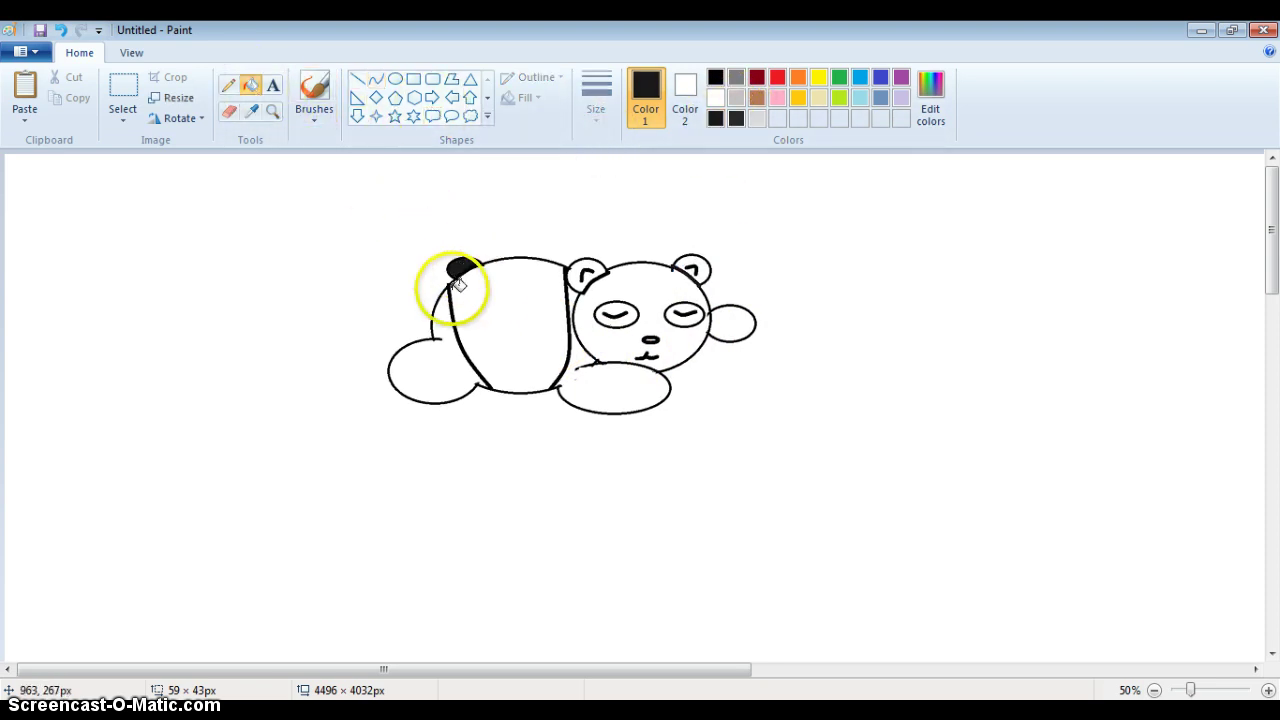
pyautogui.click(447, 354)
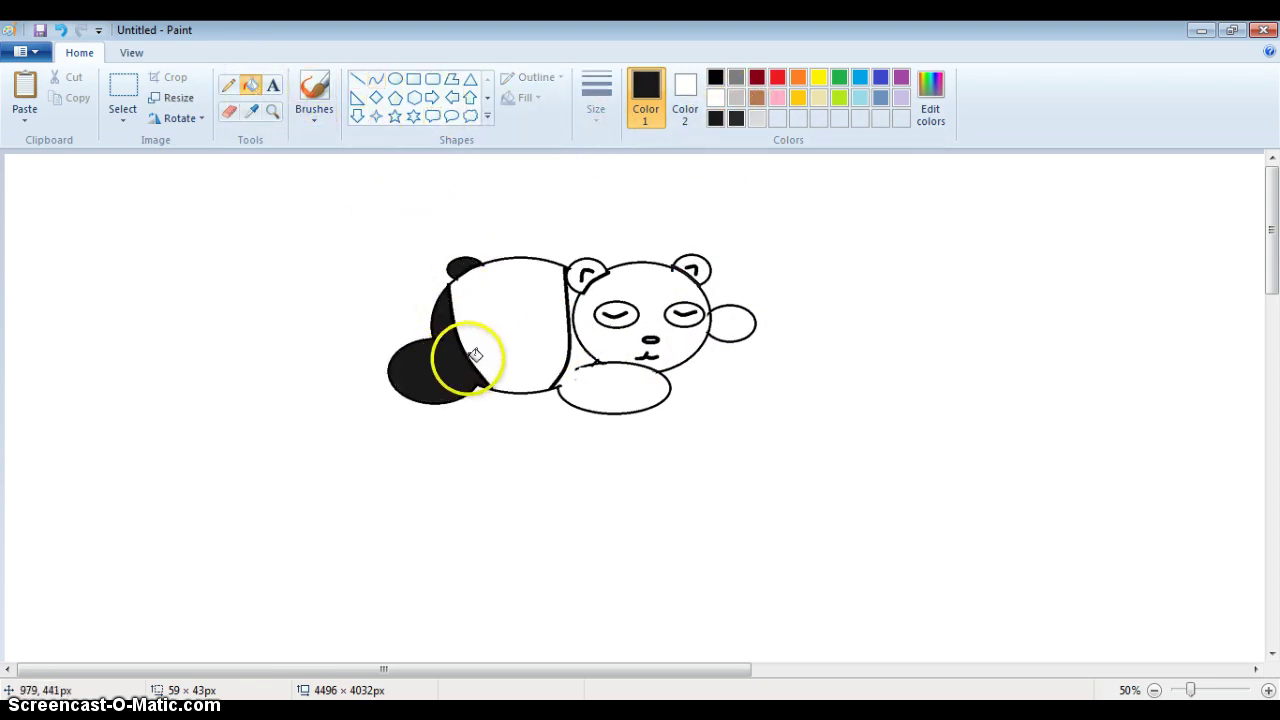
pyautogui.click(588, 378)
pyautogui.click(617, 318)
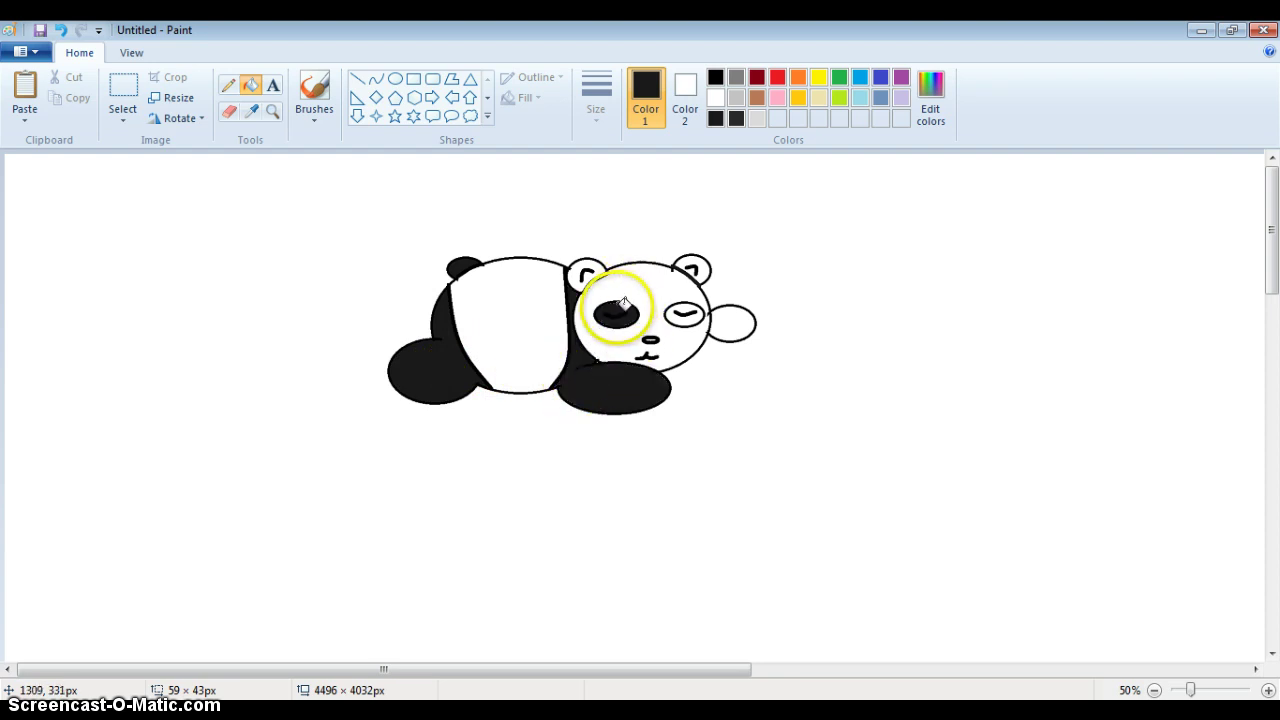
pyautogui.click(585, 265)
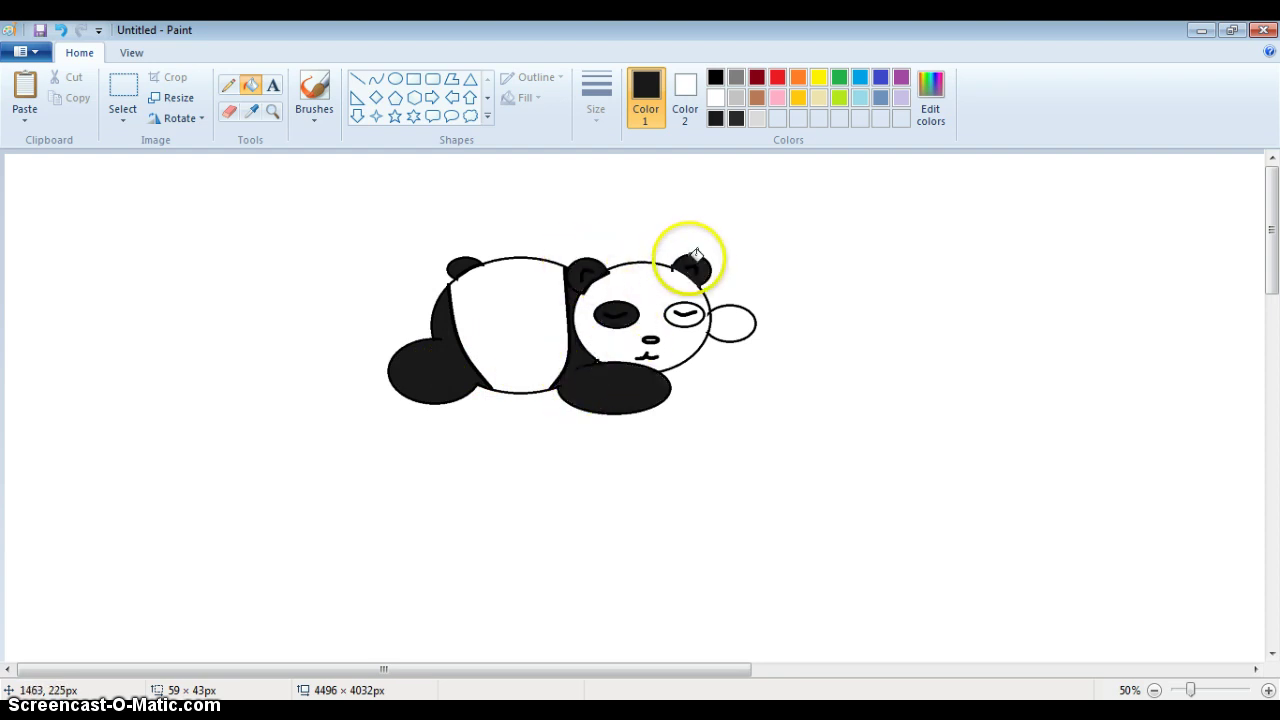
pyautogui.click(696, 255)
pyautogui.click(682, 313)
pyautogui.click(745, 324)
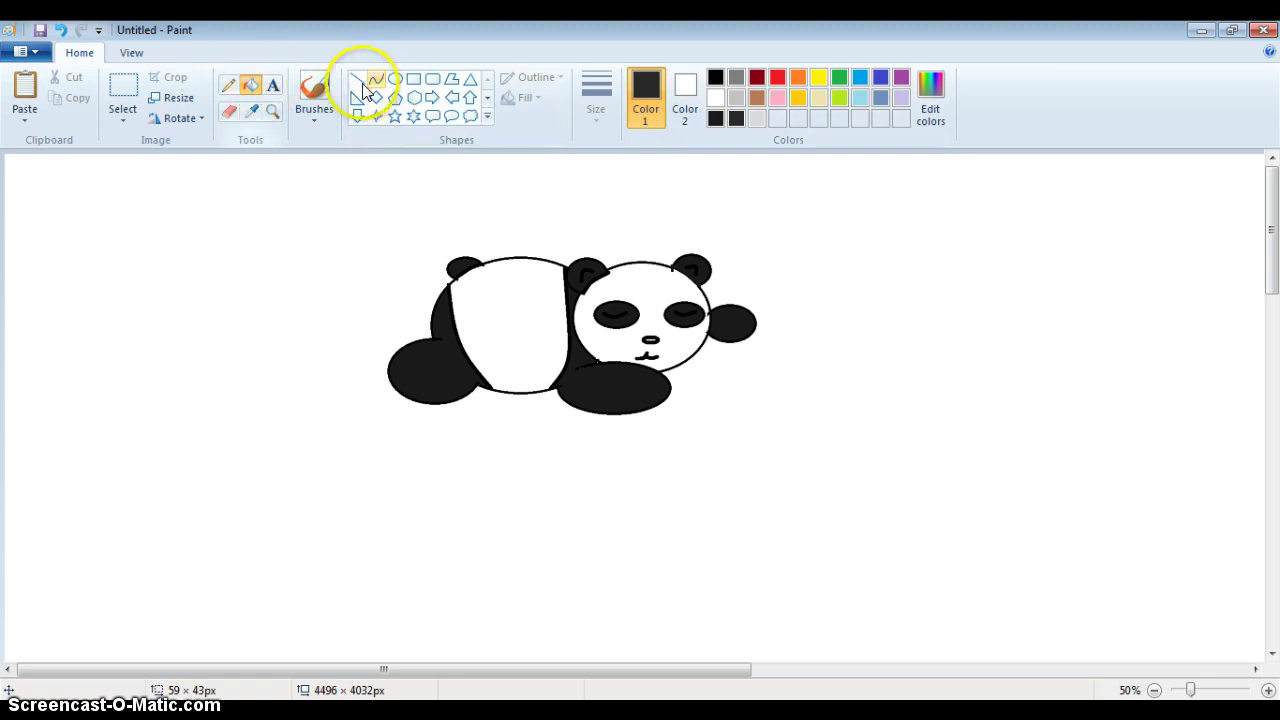
# Draw a thicker black curve inside the back edge of the hindquarters above the hind leg and fill the sliver behind it with black
pyautogui.click(273, 112)
pyautogui.click(509, 314)
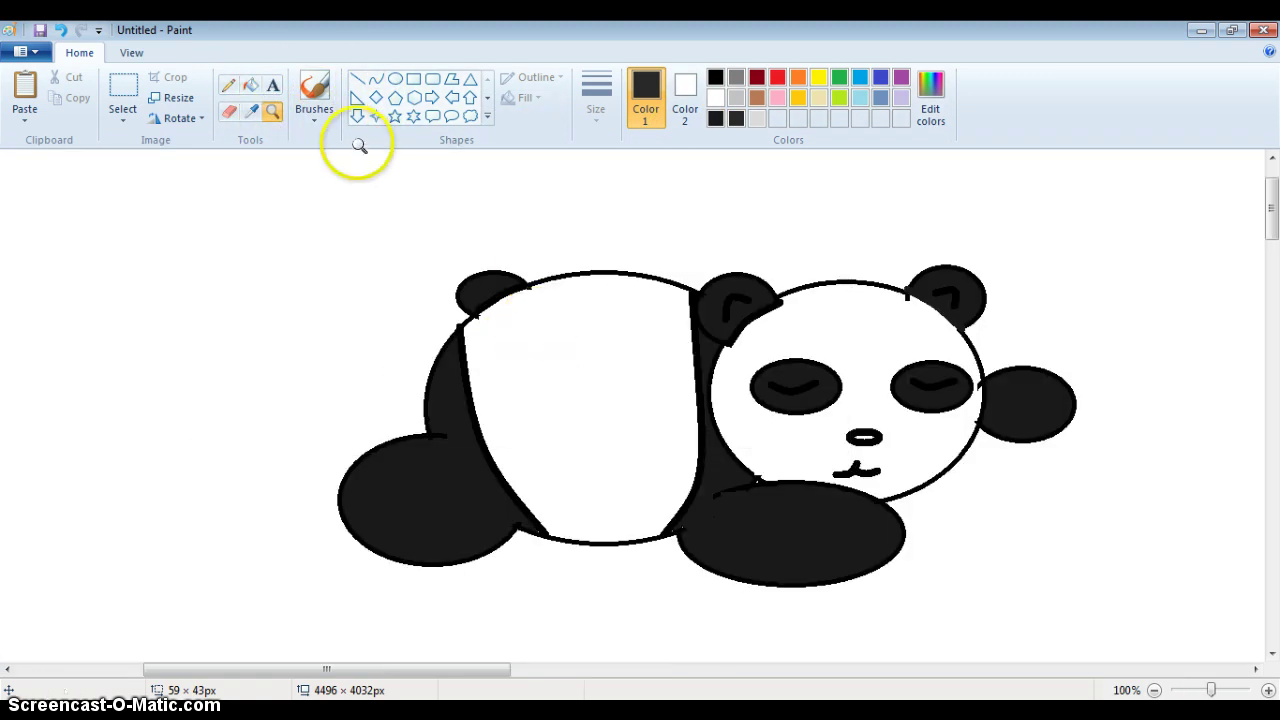
pyautogui.click(375, 78)
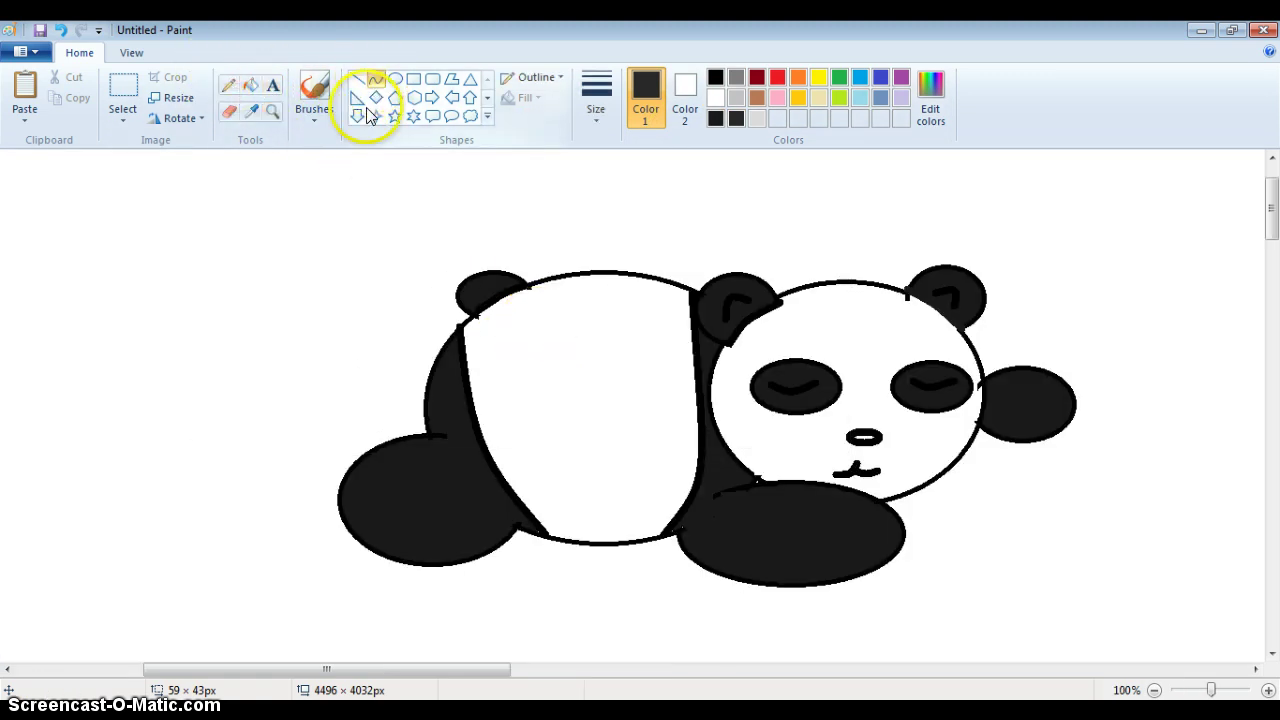
pyautogui.moveTo(444, 437)
pyautogui.mouseDown()
pyautogui.moveTo(423, 374)
pyautogui.moveTo(443, 431)
pyautogui.mouseUp()
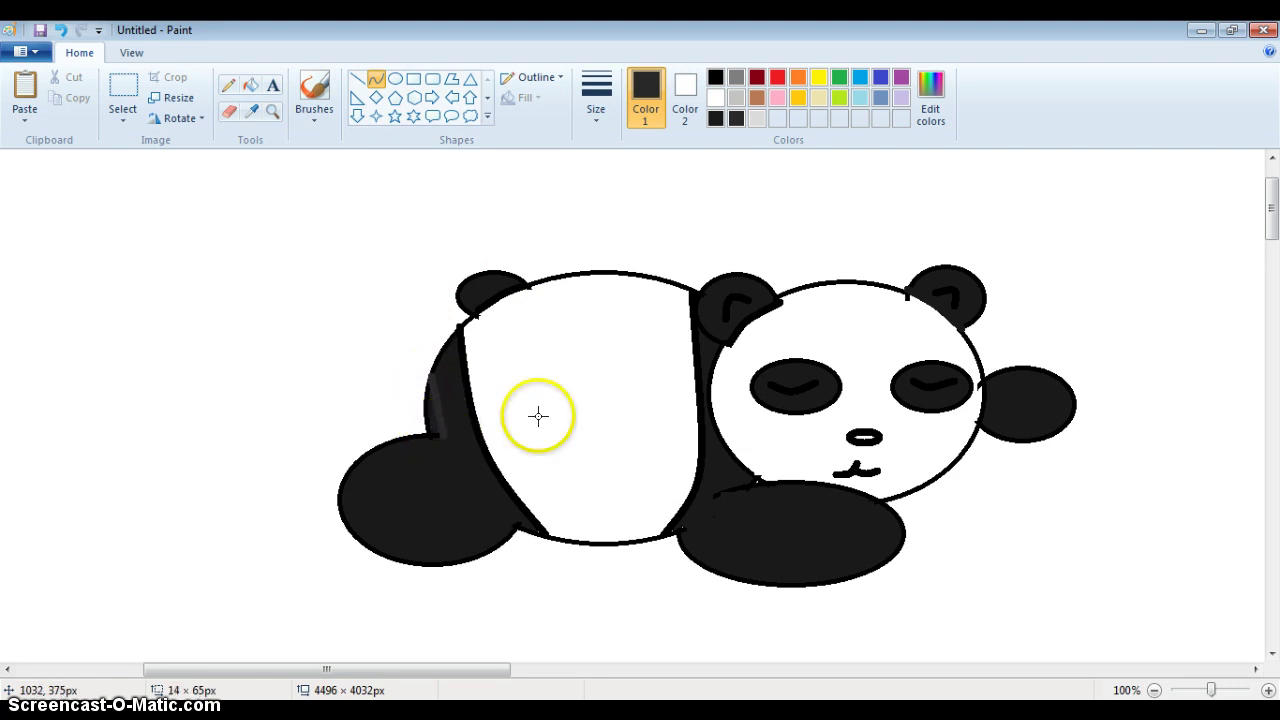
pyautogui.click(711, 82)
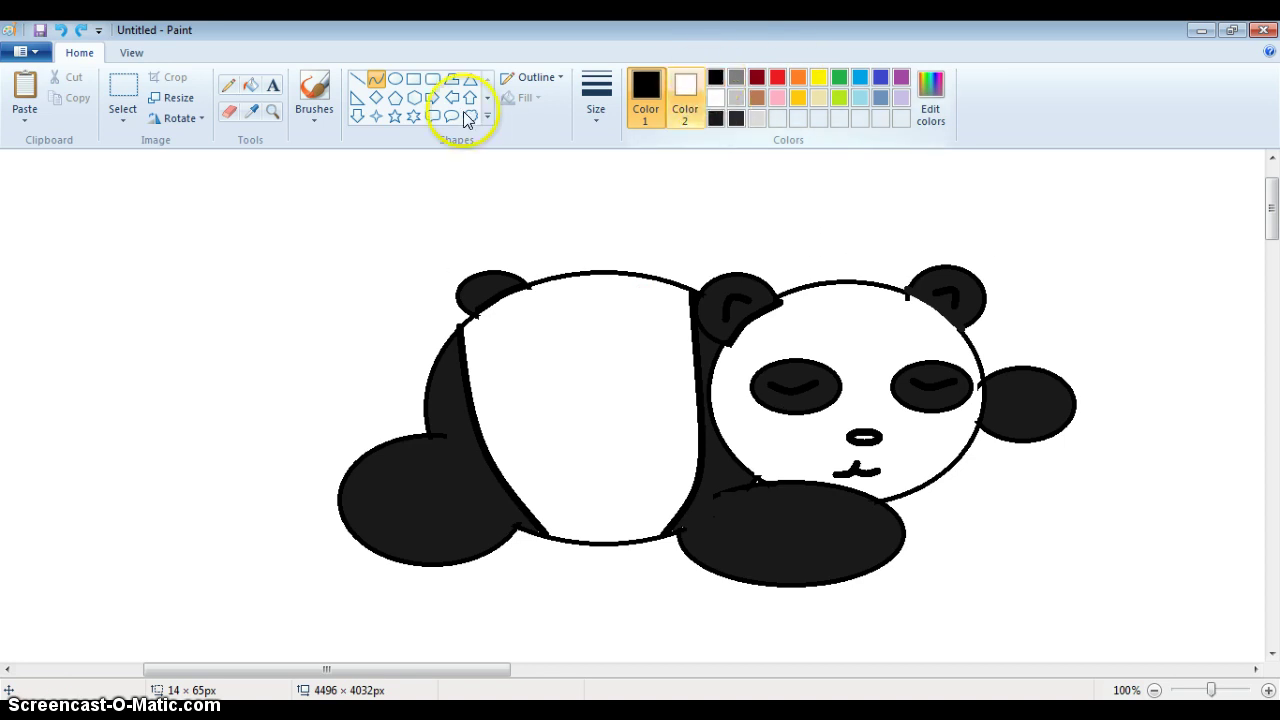
pyautogui.click(601, 116)
pyautogui.click(603, 218)
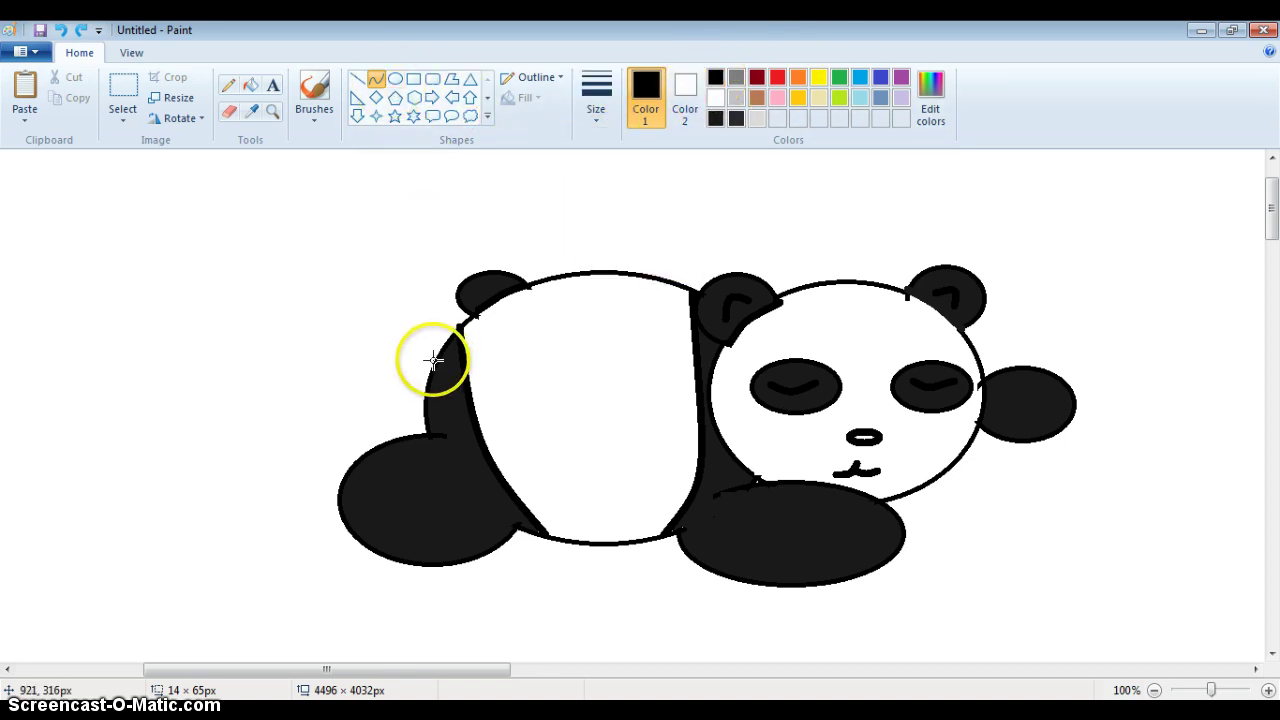
pyautogui.moveTo(430, 397); pyautogui.dragTo(435, 425)
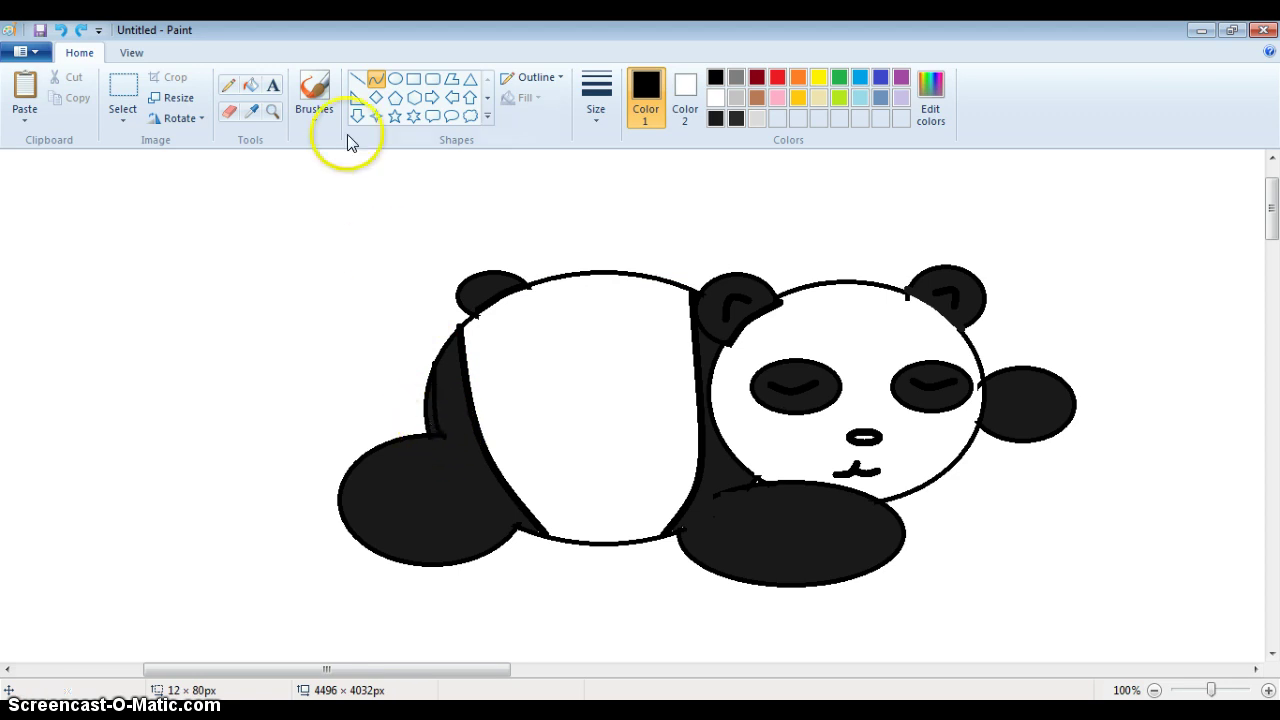
pyautogui.click(244, 85)
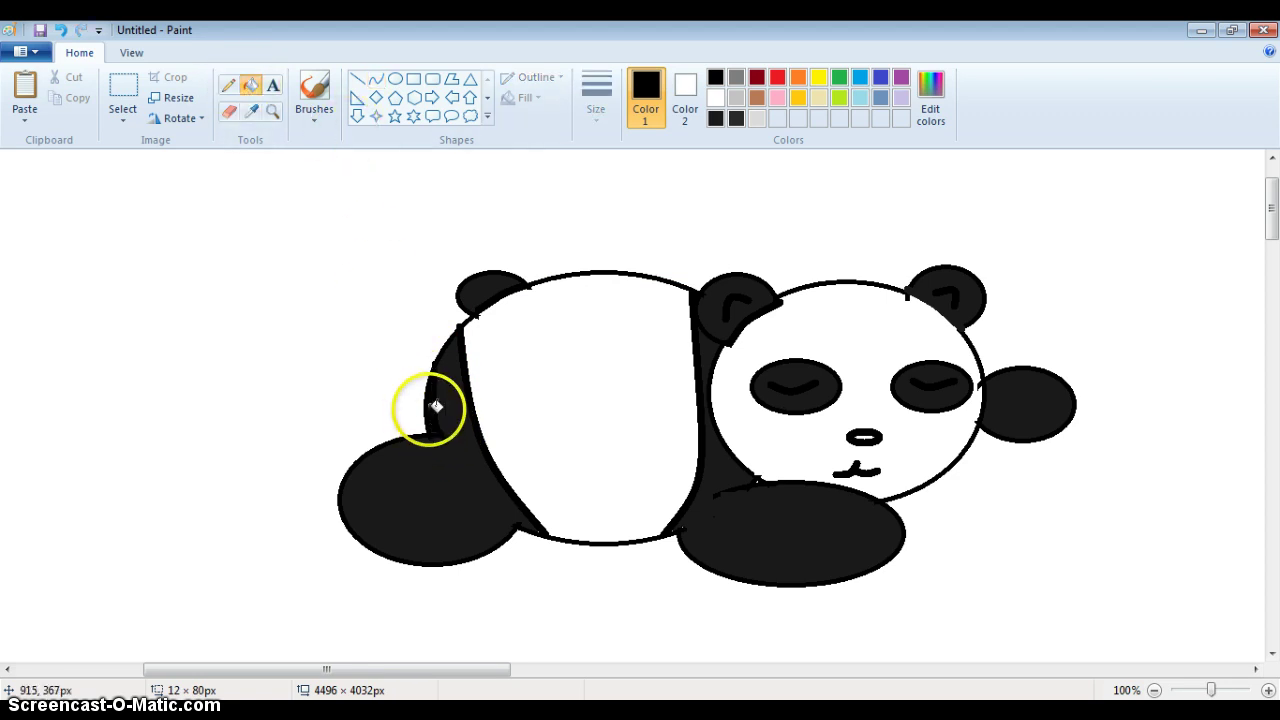
pyautogui.click(436, 406)
# Shade the hind leg's corner beside the belly and the tail's edge next to the body with short black curves filled black
pyautogui.click(376, 78)
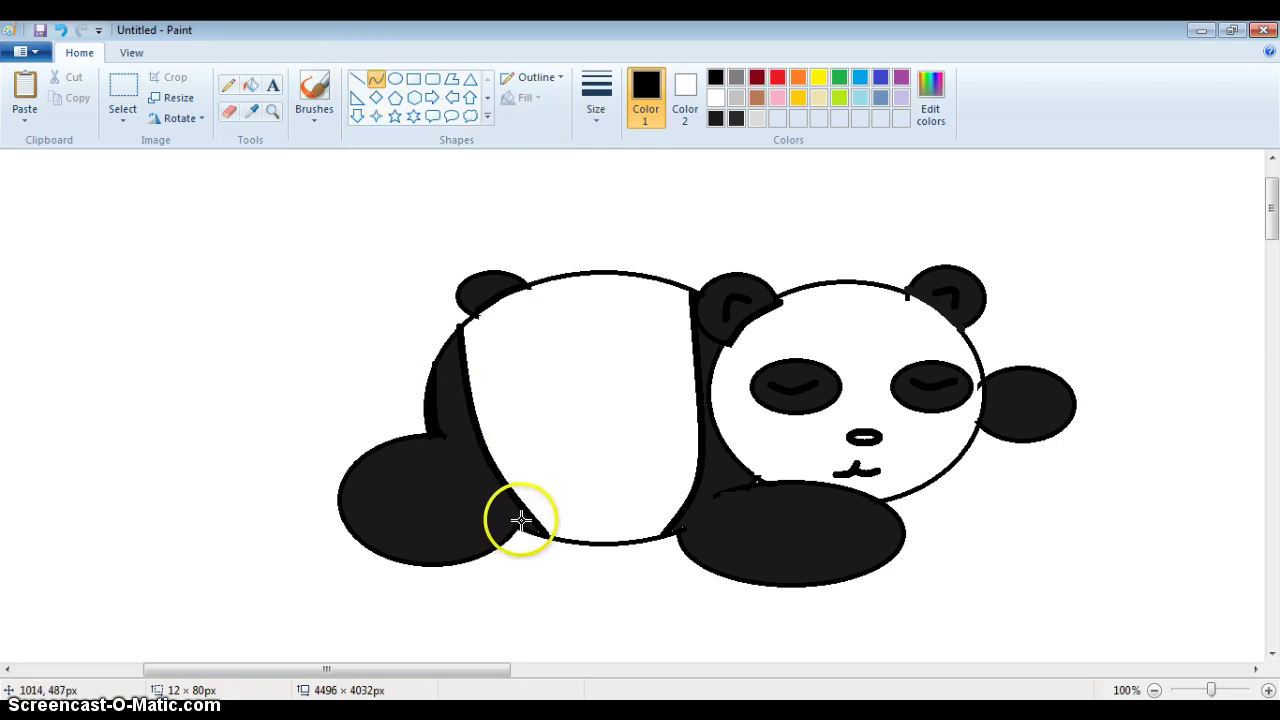
pyautogui.moveTo(519, 510)
pyautogui.mouseDown()
pyautogui.moveTo(510, 520)
pyautogui.moveTo(521, 514)
pyautogui.mouseUp()
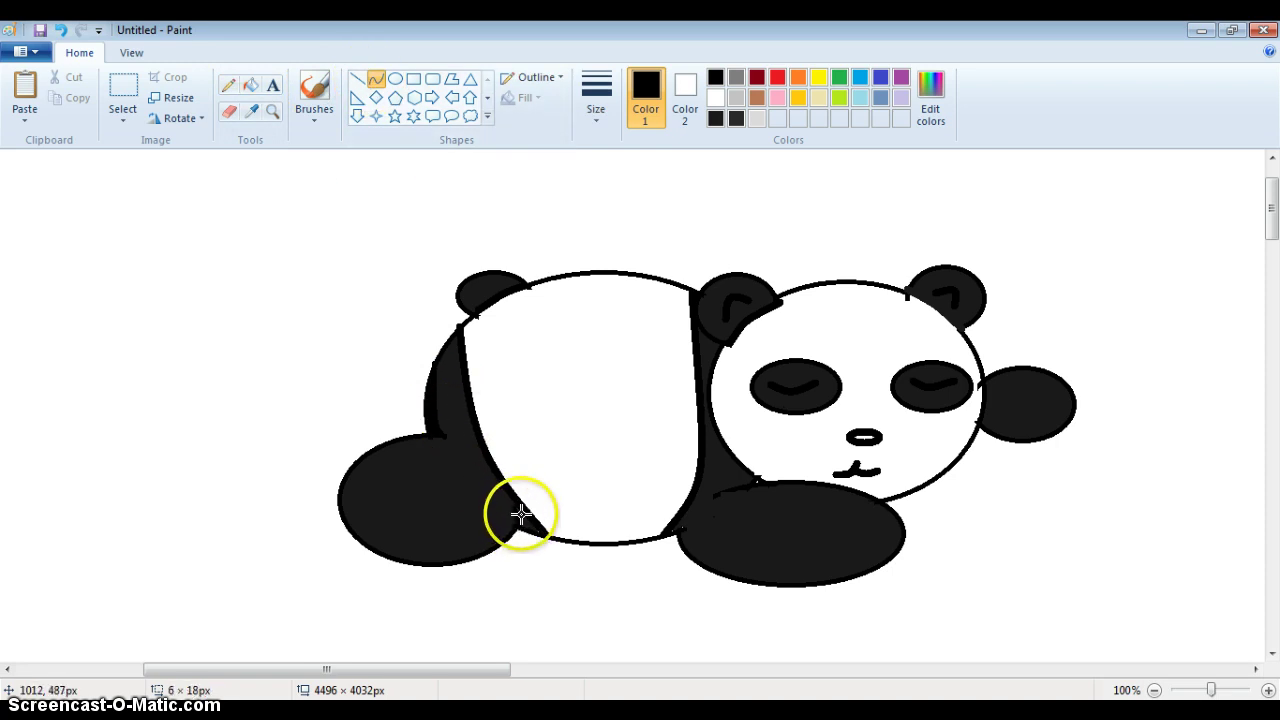
pyautogui.click(250, 85)
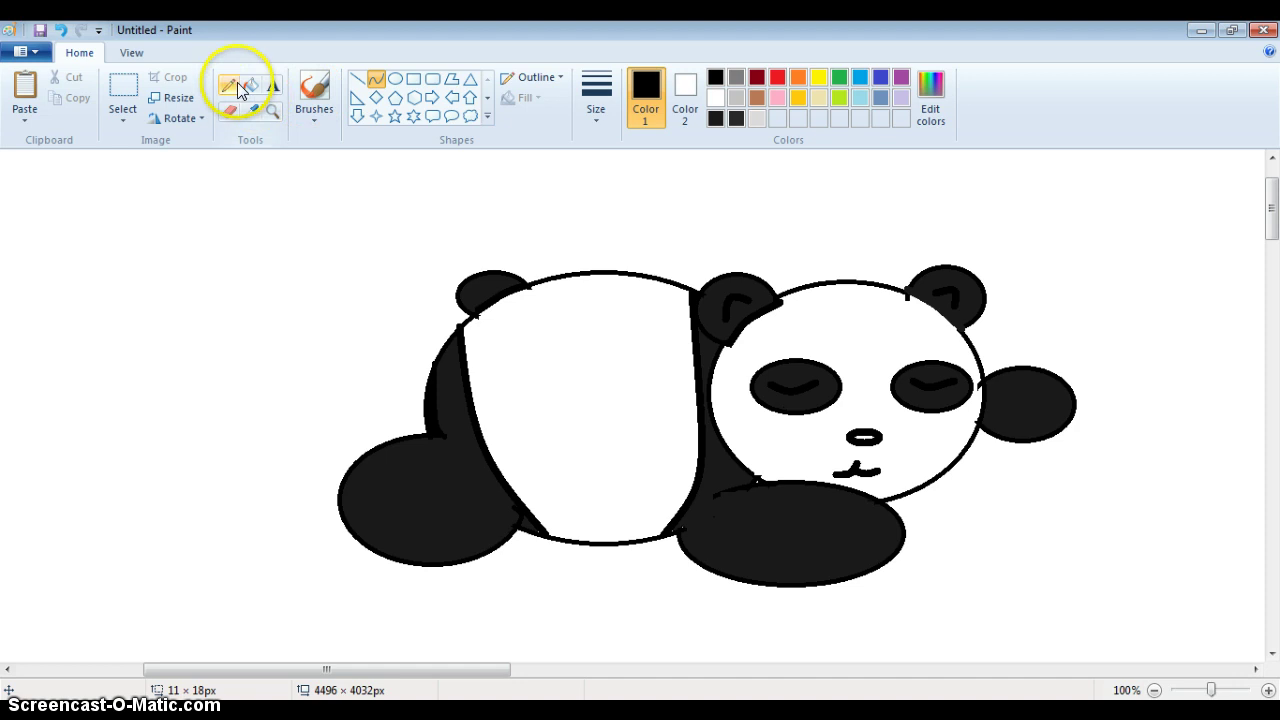
pyautogui.click(531, 515)
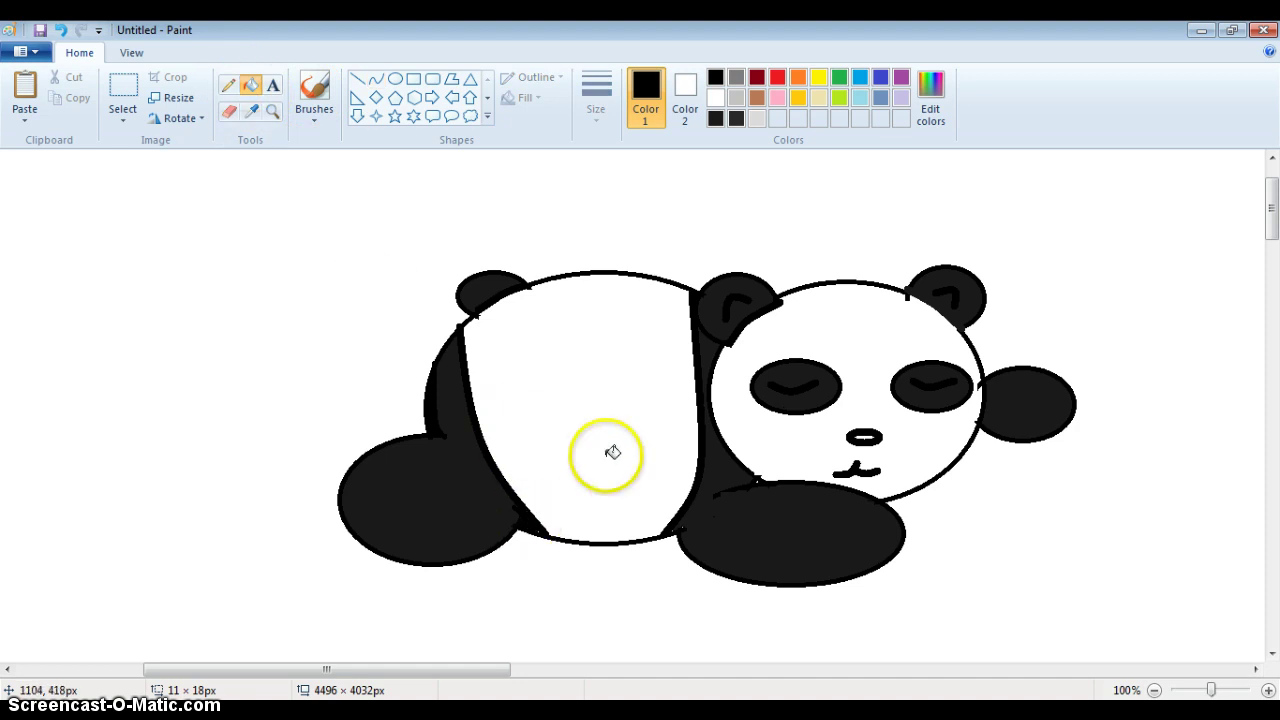
pyautogui.click(376, 79)
pyautogui.moveTo(496, 271)
pyautogui.mouseDown()
pyautogui.moveTo(482, 302)
pyautogui.moveTo(500, 279)
pyautogui.mouseUp()
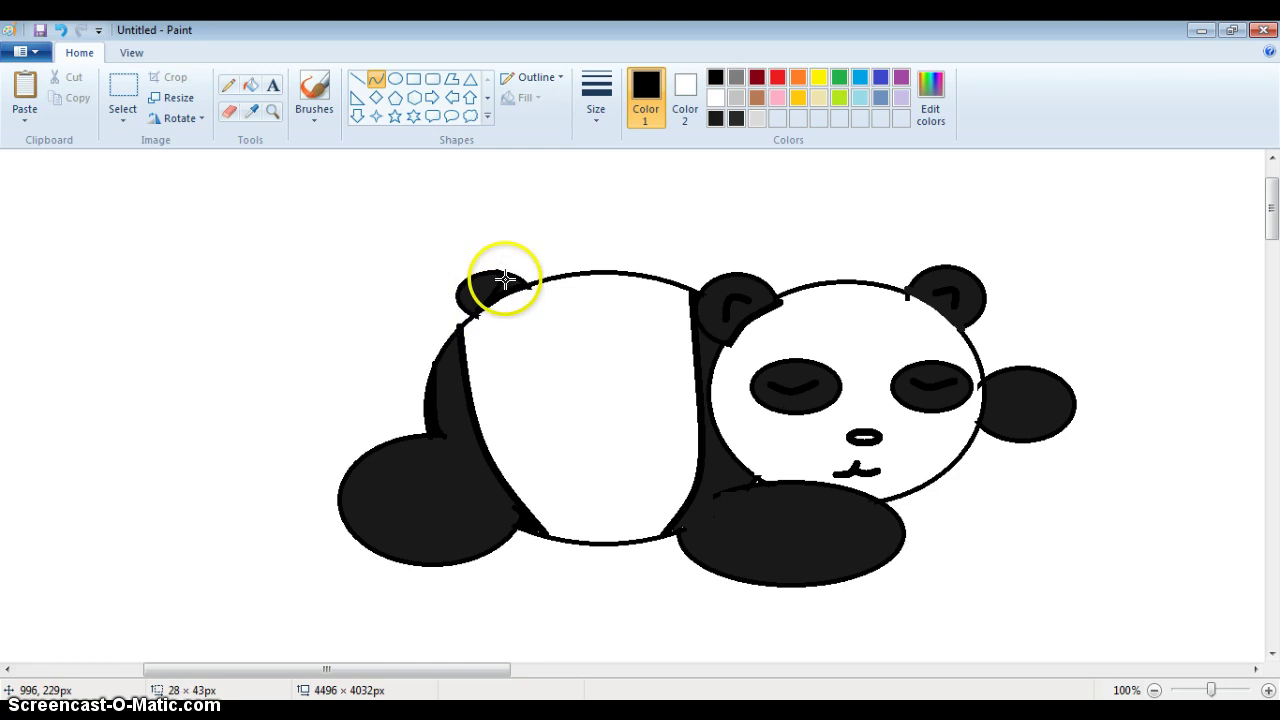
pyautogui.click(250, 85)
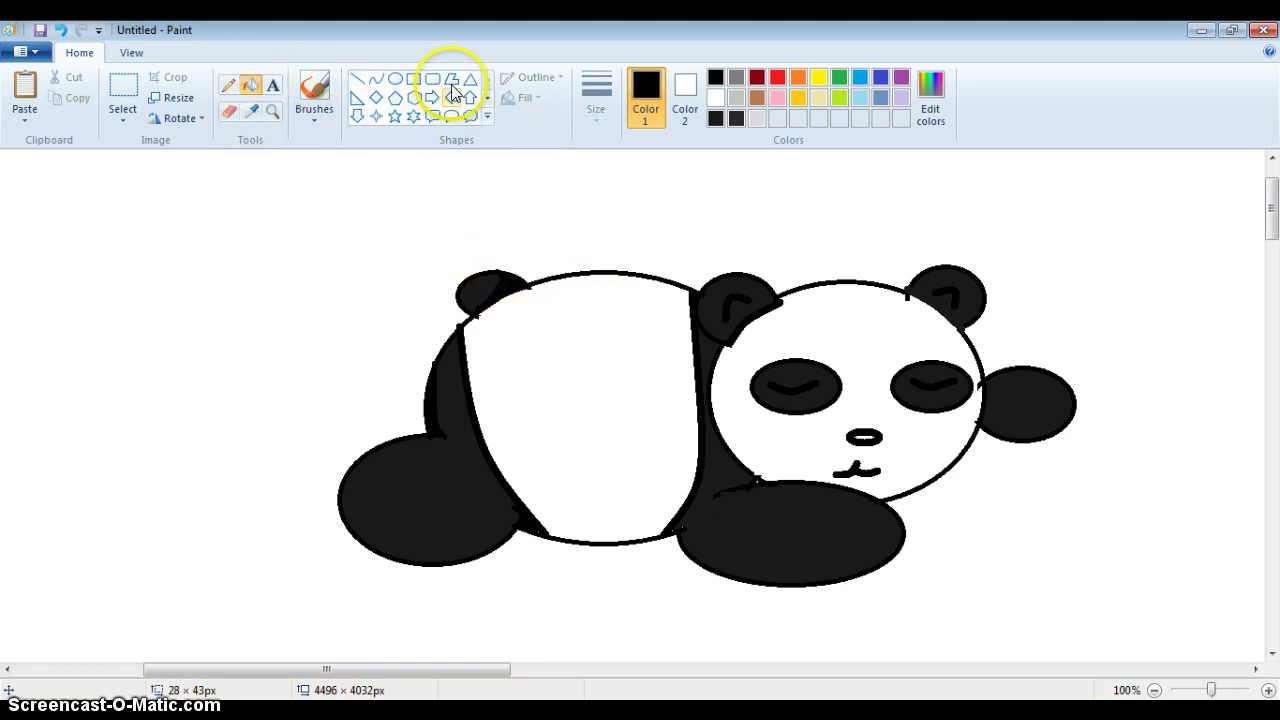
# Close the small inner-ear curve in each ear with a second black curve and fill both inner ears black
pyautogui.click(375, 78)
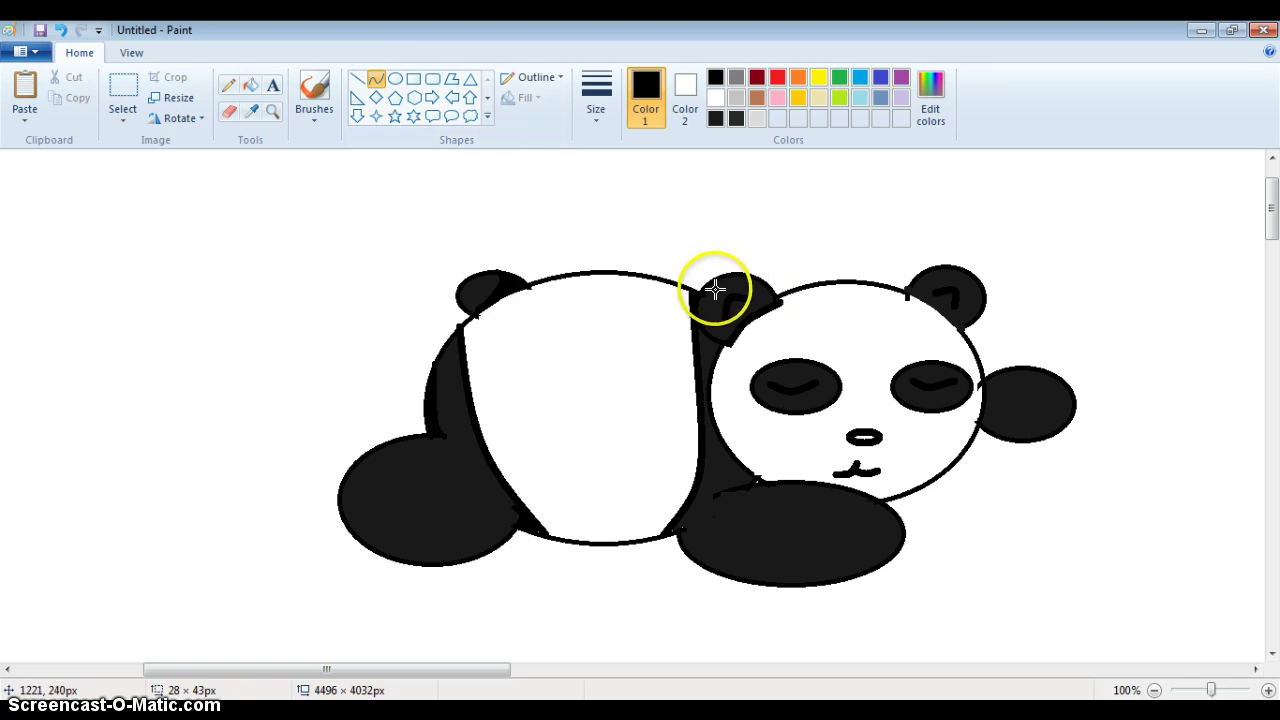
pyautogui.moveTo(743, 294); pyautogui.dragTo(737, 303)
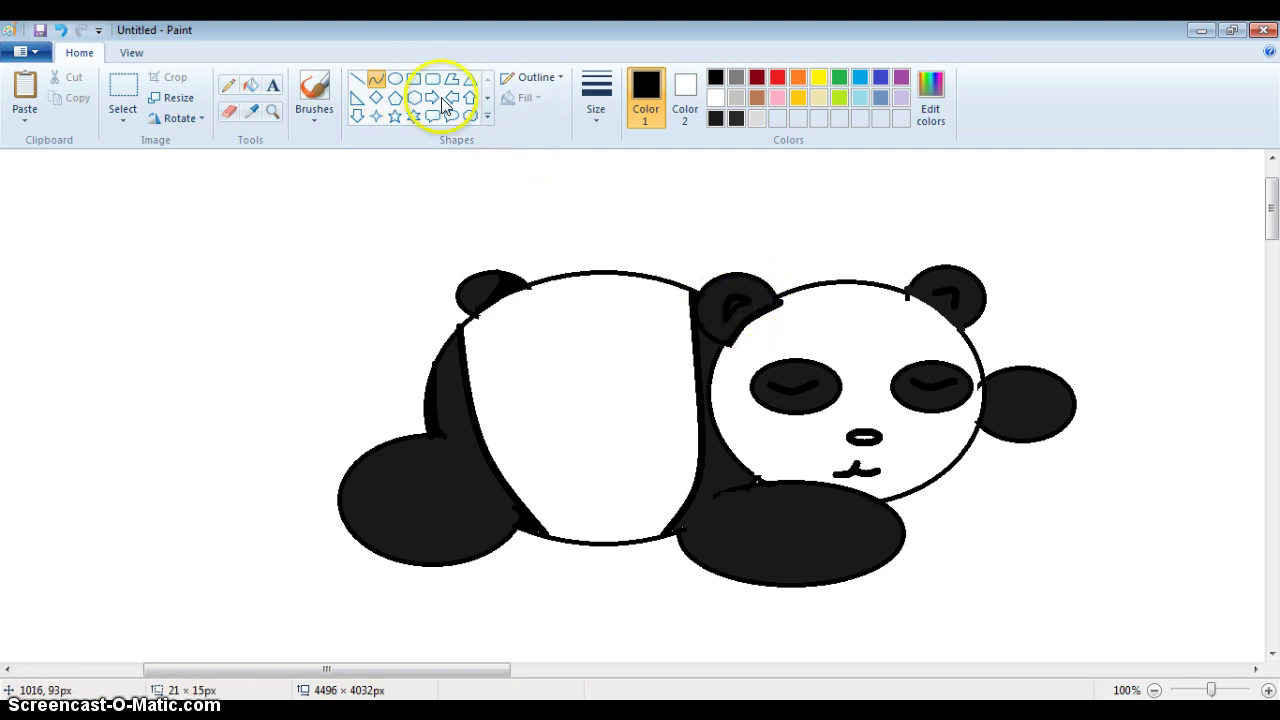
pyautogui.click(250, 85)
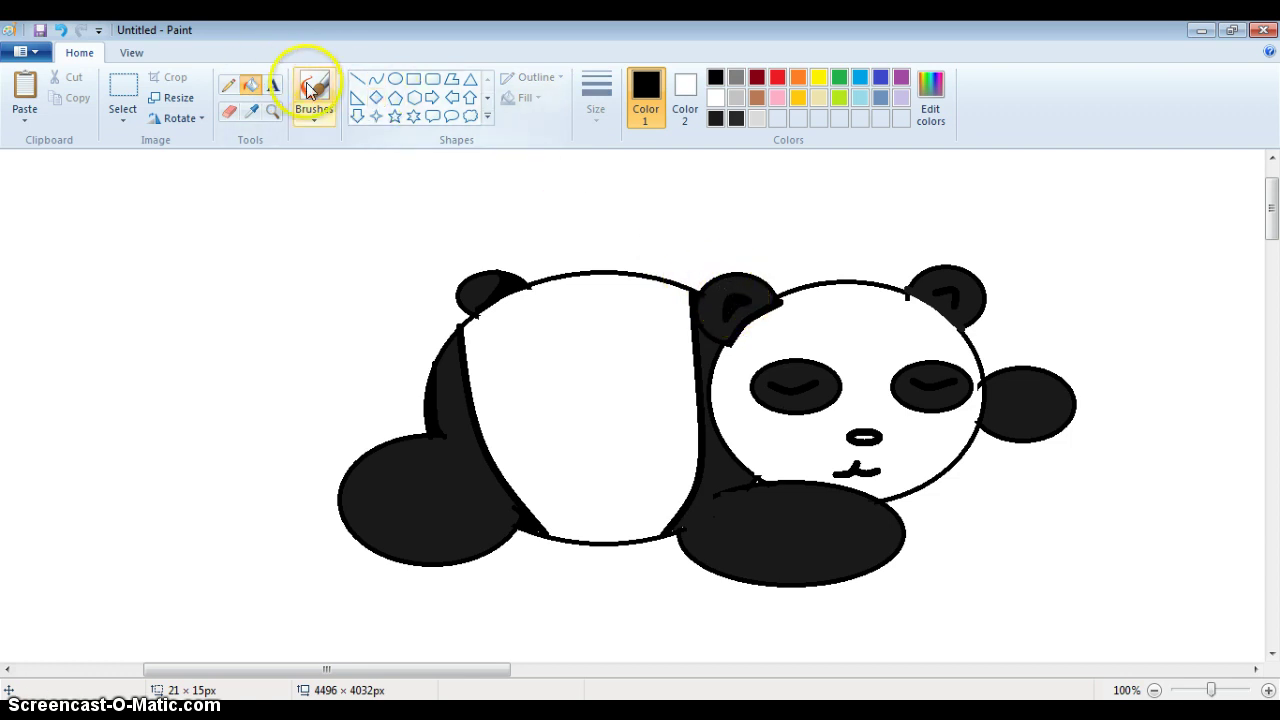
pyautogui.click(377, 81)
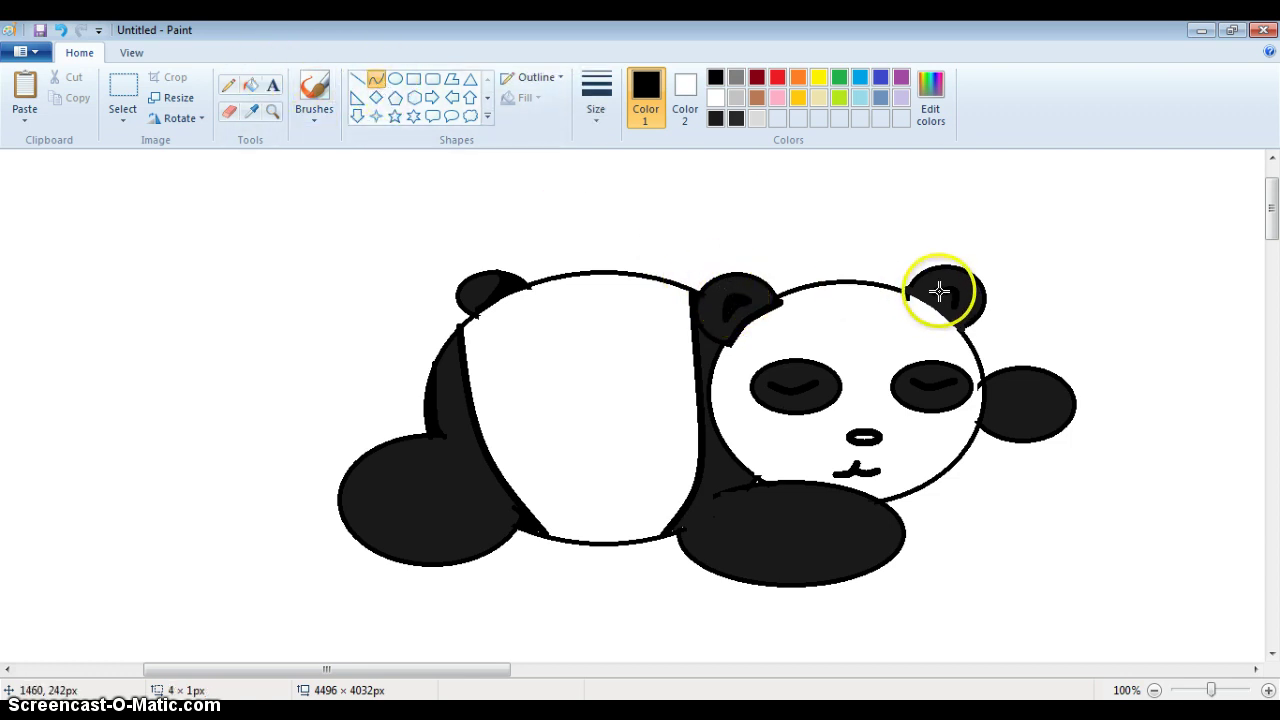
pyautogui.moveTo(939, 291); pyautogui.dragTo(951, 298)
pyautogui.click(252, 88)
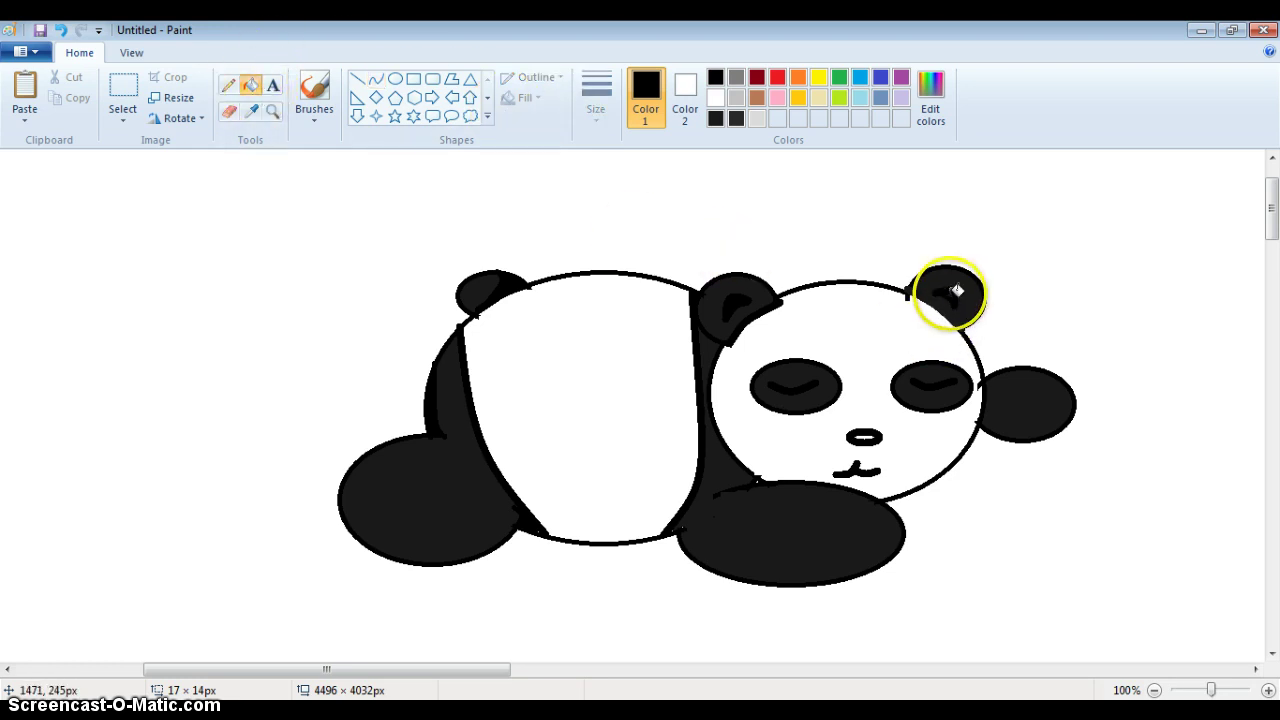
# Shade the far paw's head-side and lower edges with curves filled black, and erase the stray outline bits by the far paw and far ear
pyautogui.click(375, 79)
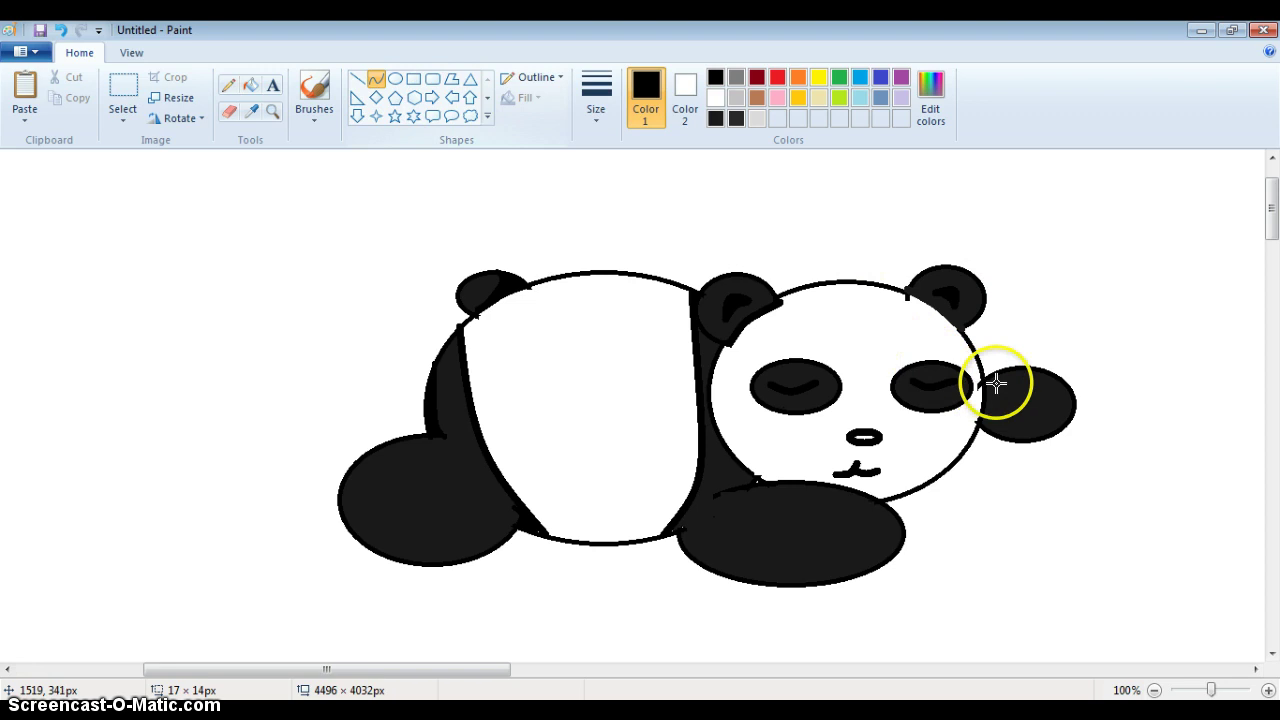
pyautogui.moveTo(980, 375); pyautogui.dragTo(1004, 425)
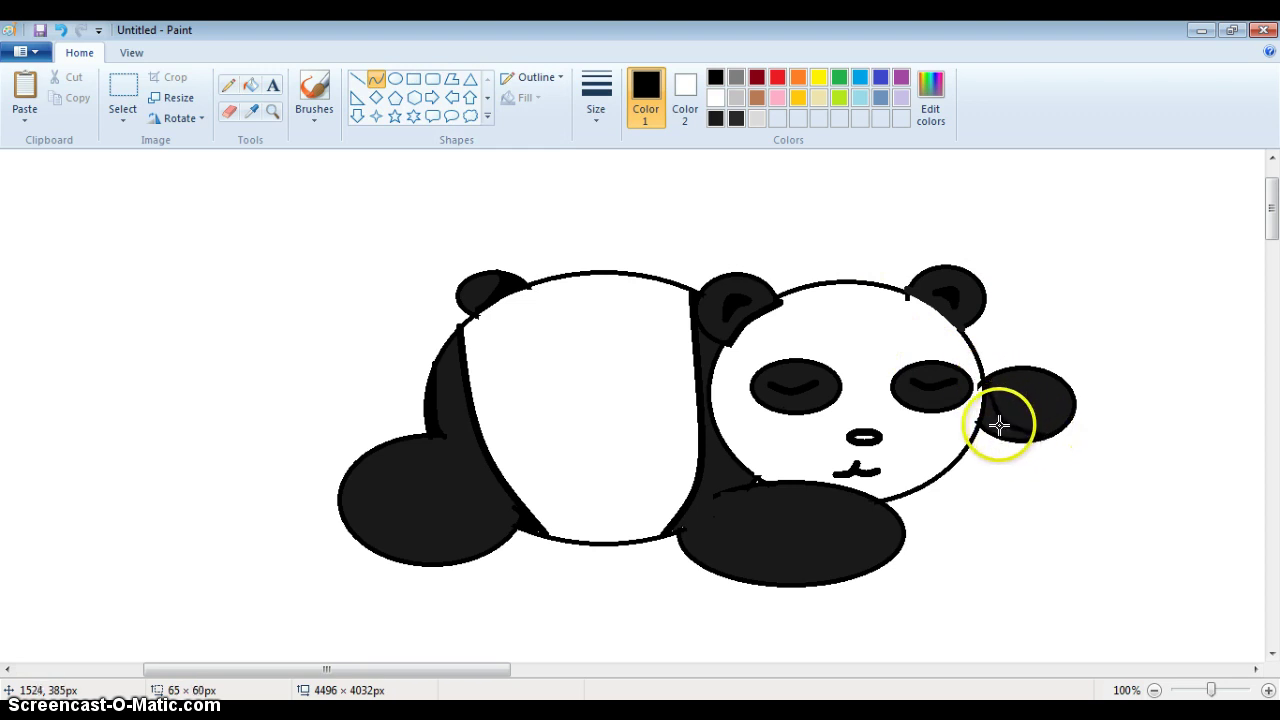
pyautogui.click(246, 92)
pyautogui.click(987, 427)
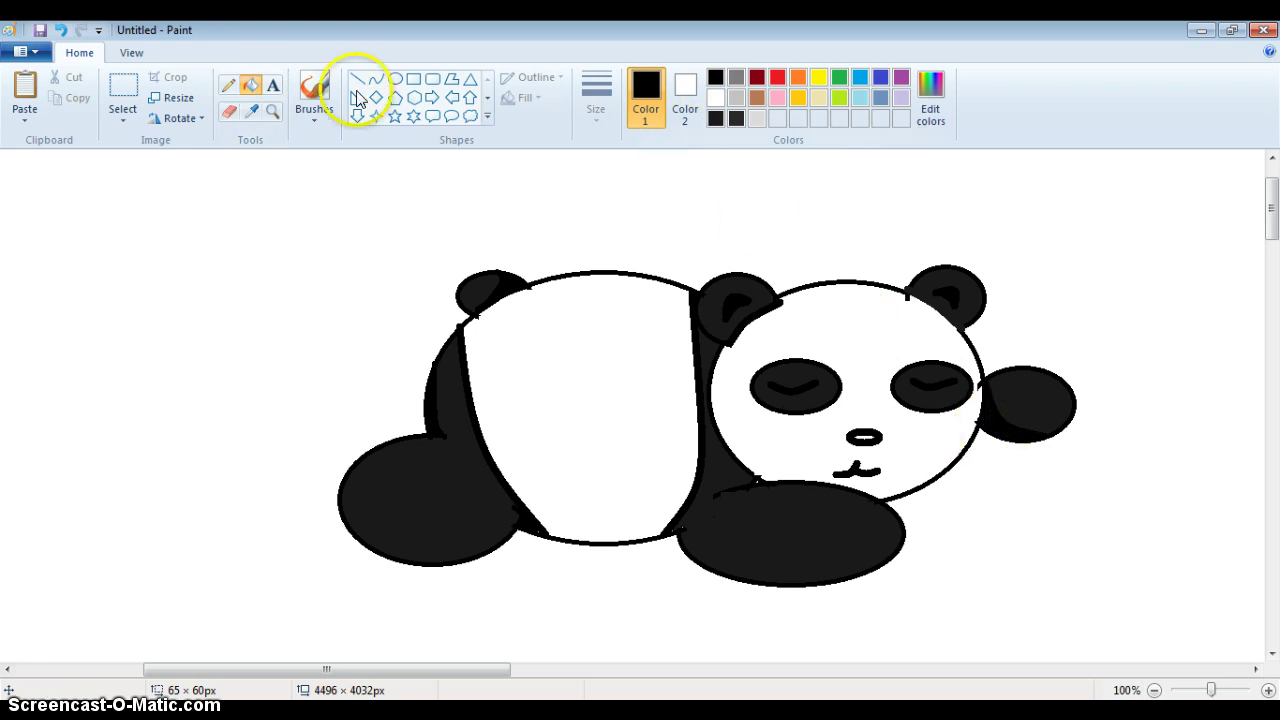
pyautogui.click(229, 111)
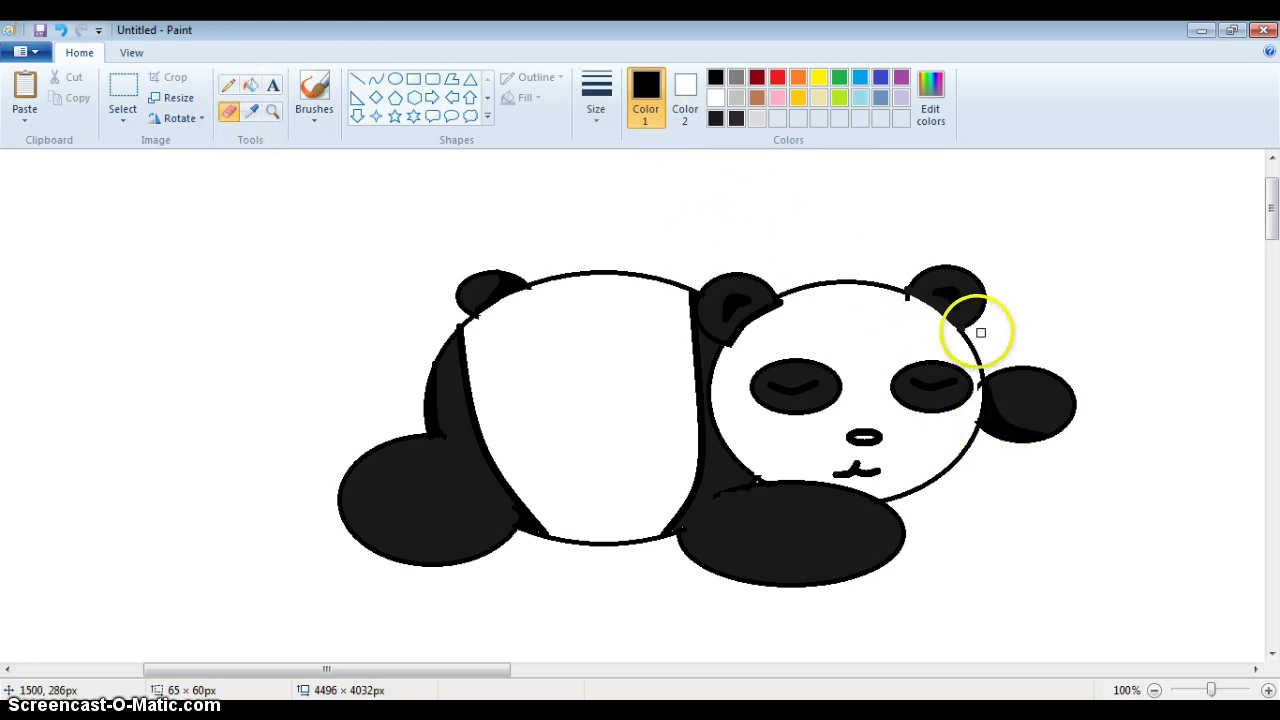
pyautogui.moveTo(981, 332); pyautogui.dragTo(910, 305)
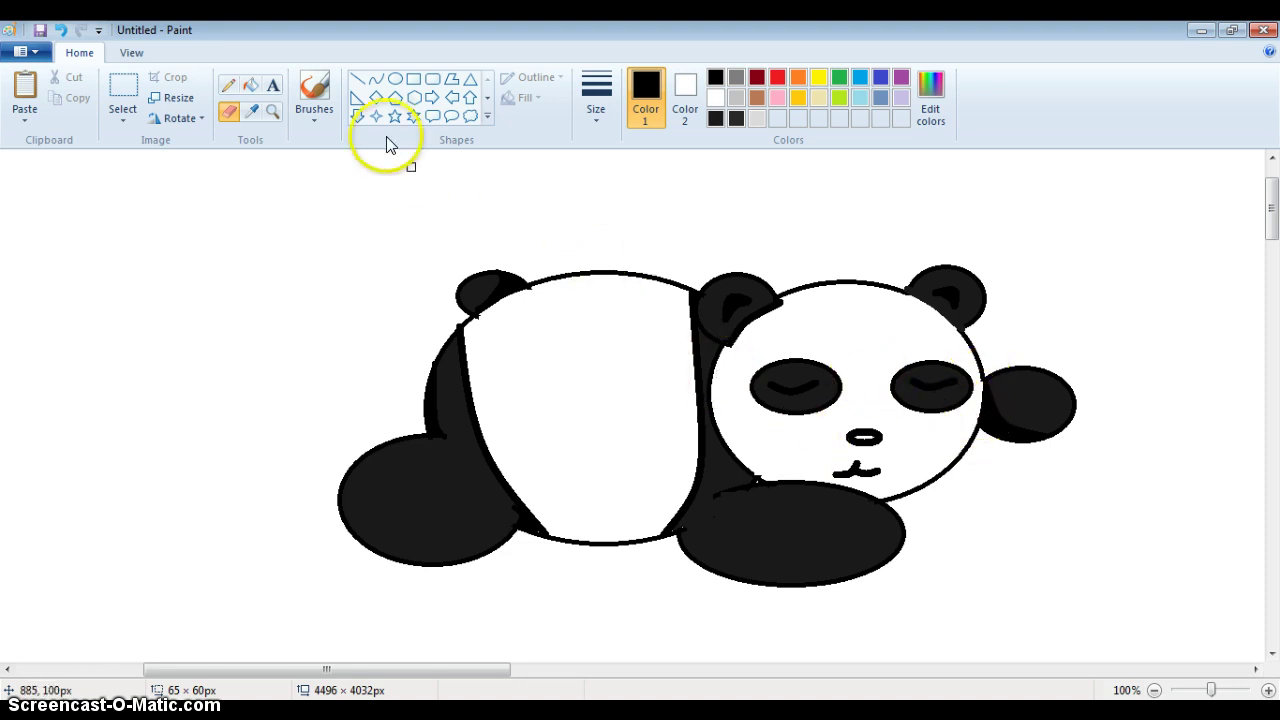
# Shade the front paw's lower body-side edge and the shoulder corner under the cheek with black curves filled black
pyautogui.click(376, 79)
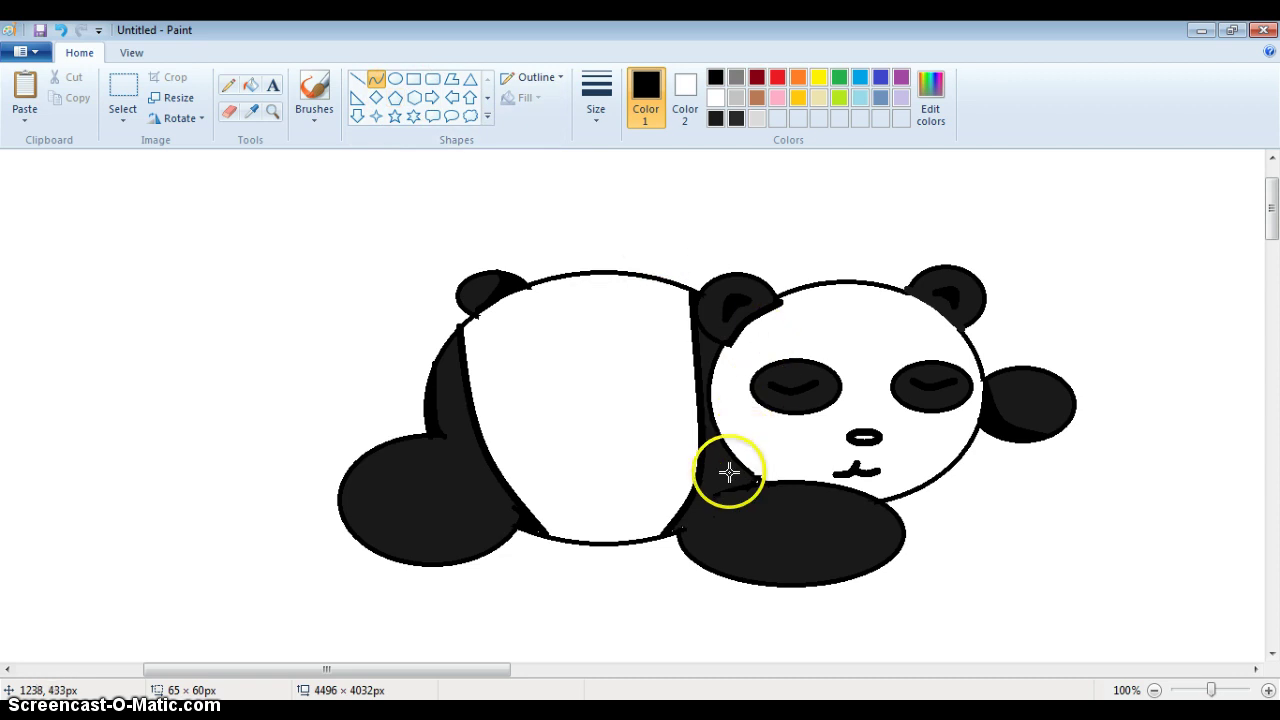
pyautogui.moveTo(721, 492); pyautogui.dragTo(705, 562)
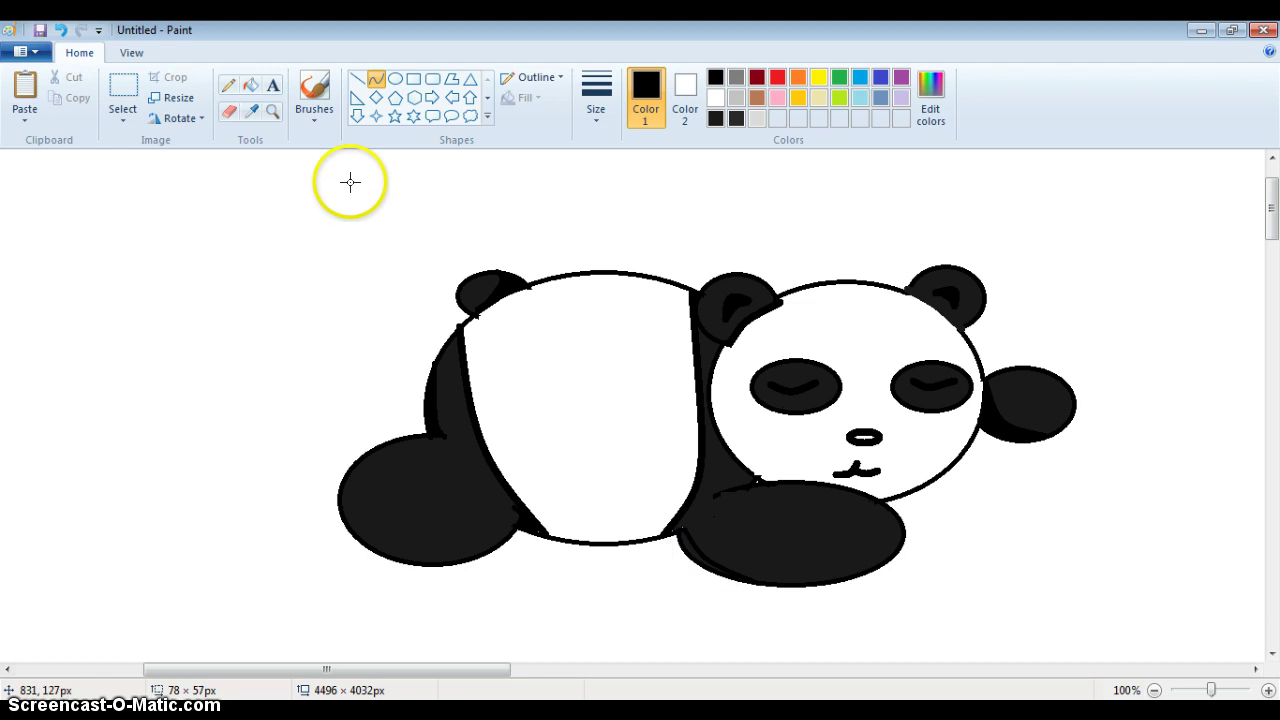
pyautogui.click(250, 85)
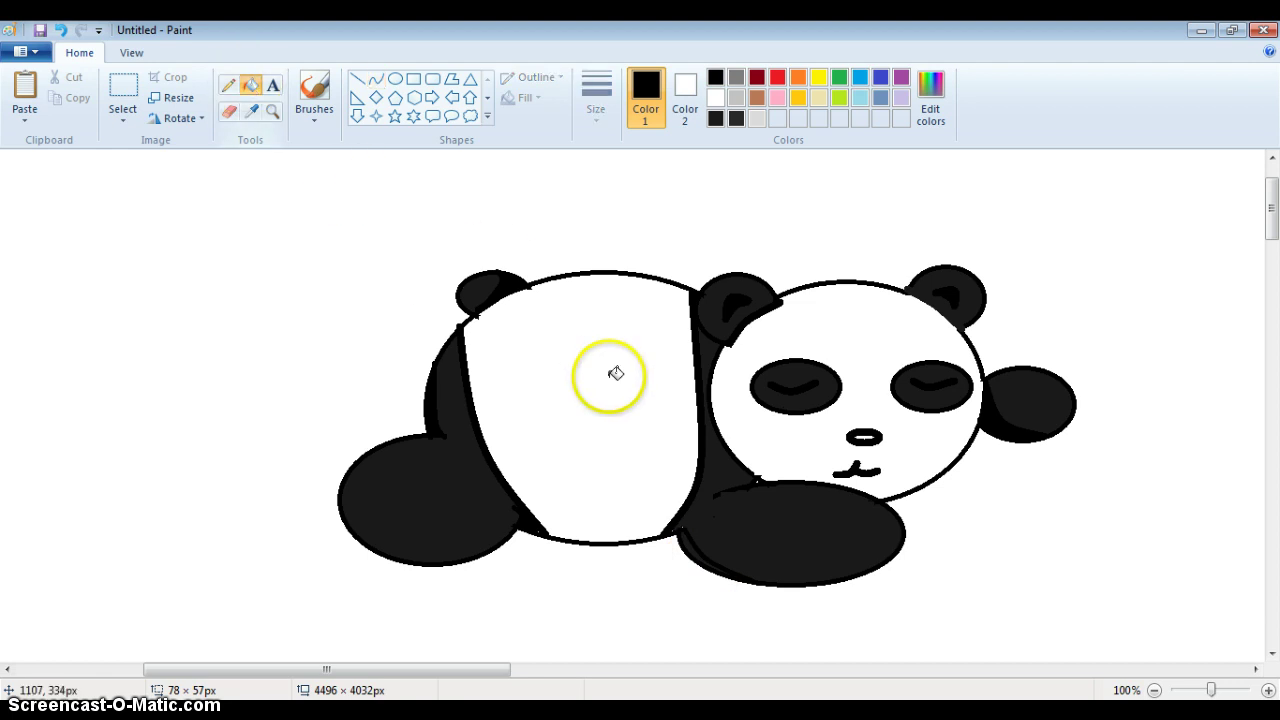
pyautogui.click(679, 510)
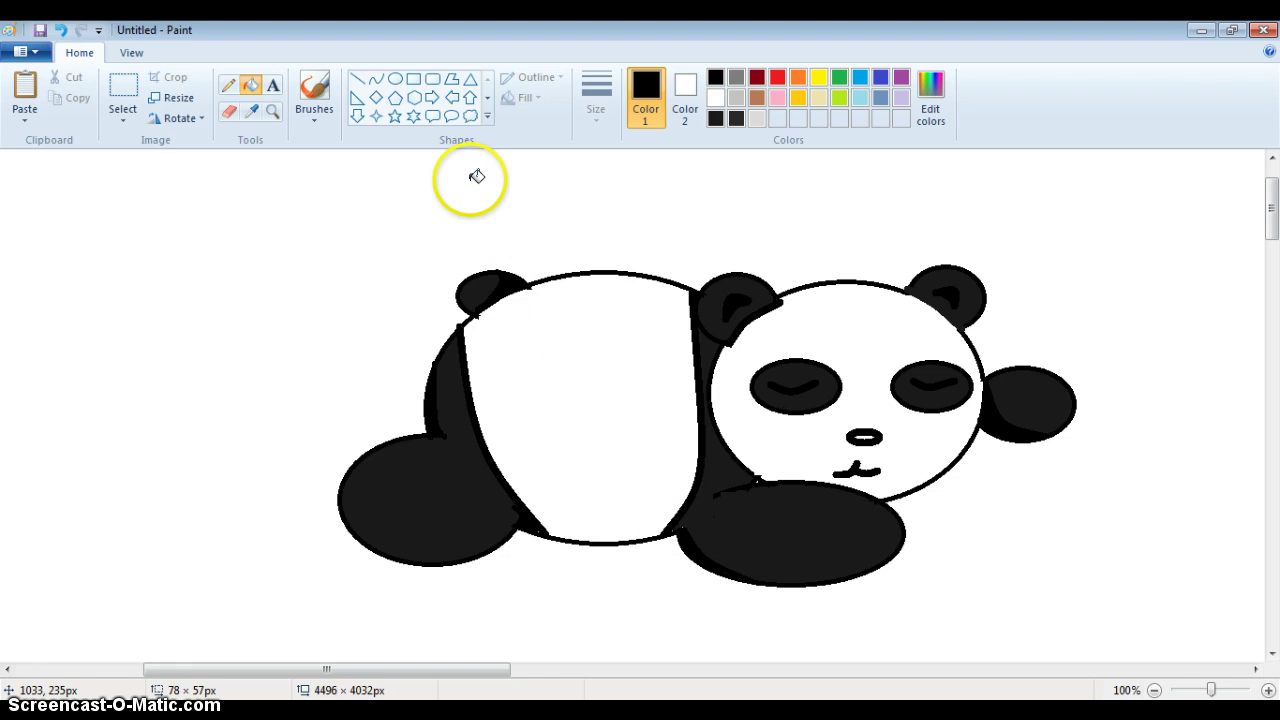
pyautogui.click(376, 79)
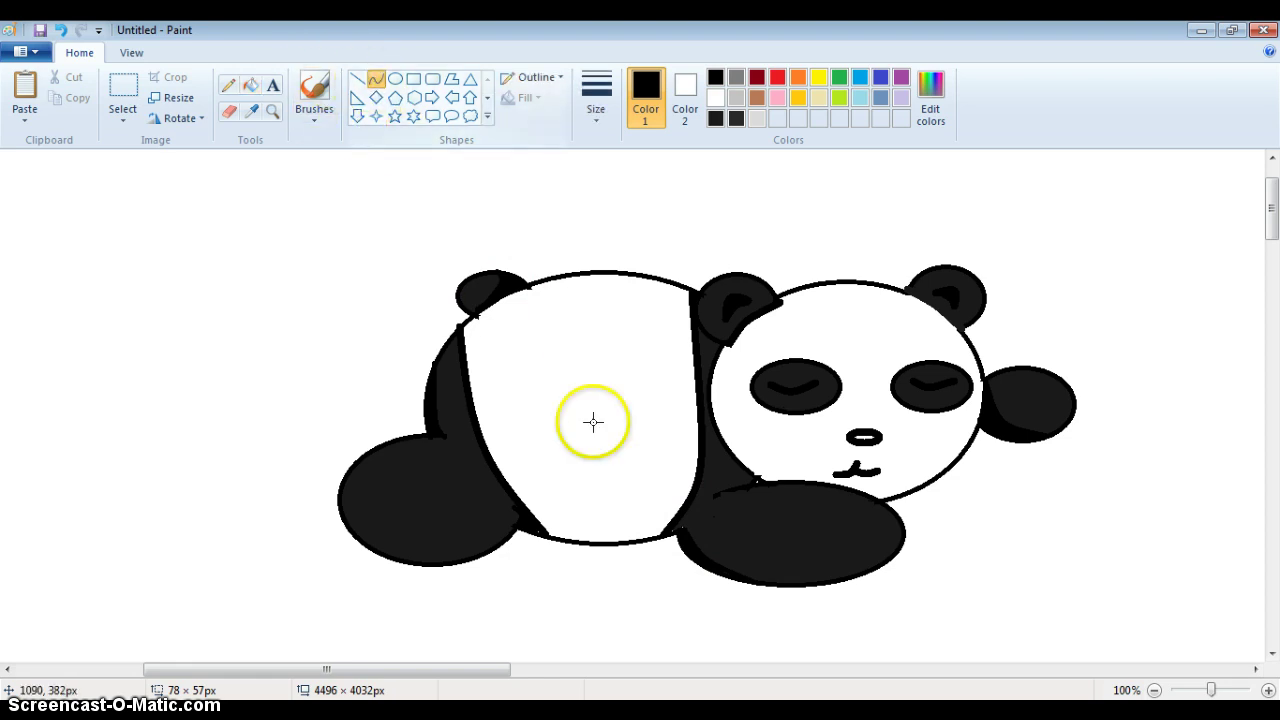
pyautogui.moveTo(726, 449)
pyautogui.mouseDown()
pyautogui.moveTo(714, 491)
pyautogui.moveTo(745, 476)
pyautogui.mouseUp()
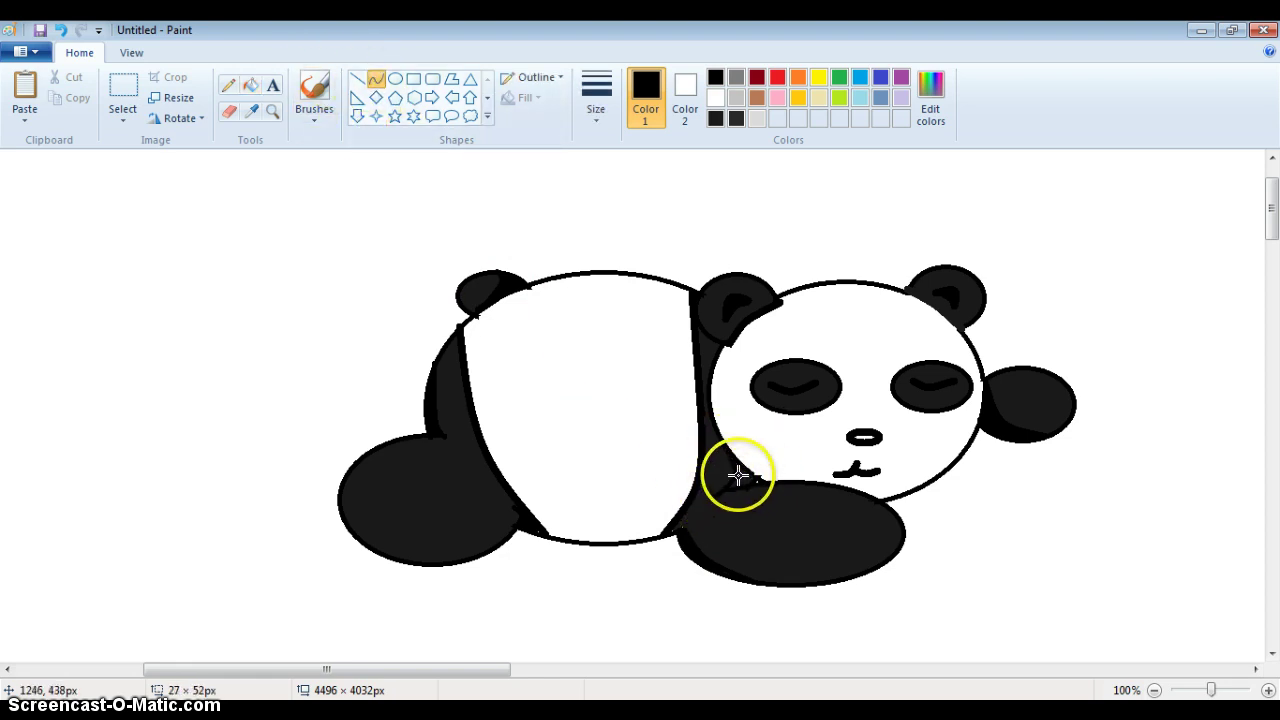
pyautogui.click(250, 85)
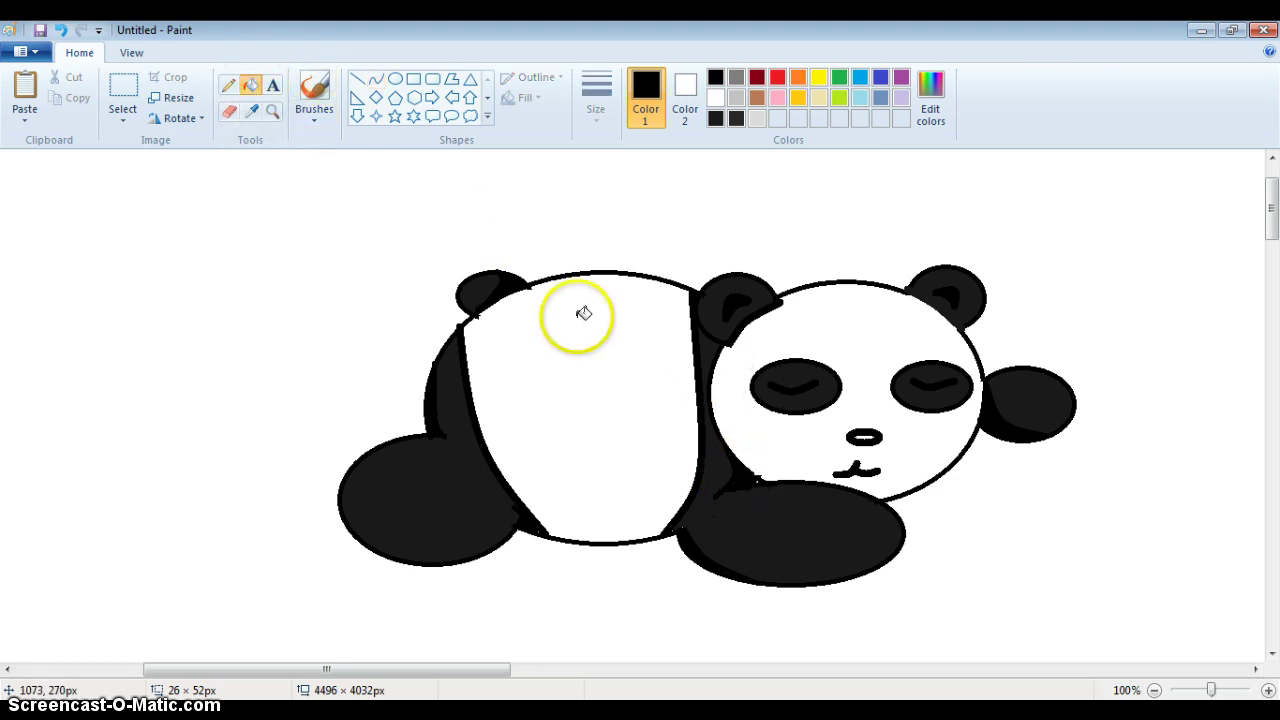
# Pencil a black line across the narrow part of the shoulder band and fill the area above it, below the near ear, with black
pyautogui.click(230, 88)
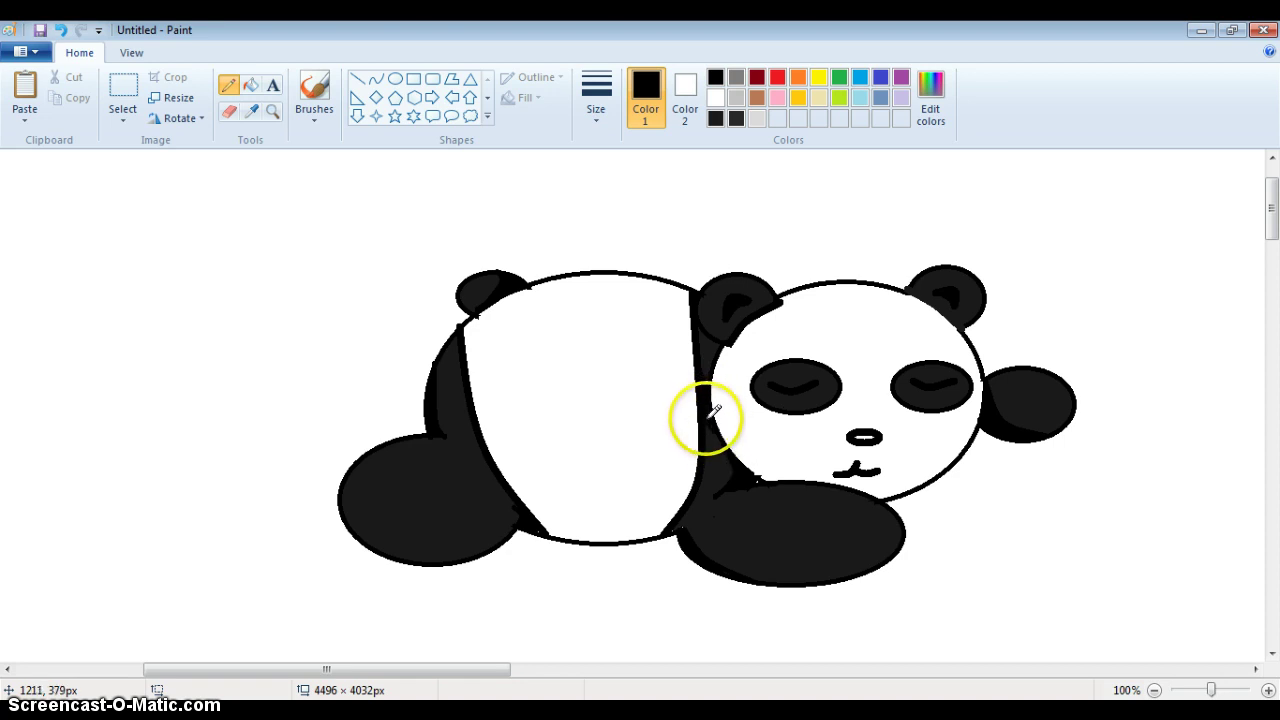
pyautogui.moveTo(719, 426)
pyautogui.mouseDown()
pyautogui.moveTo(704, 353)
pyautogui.moveTo(710, 370)
pyautogui.mouseUp()
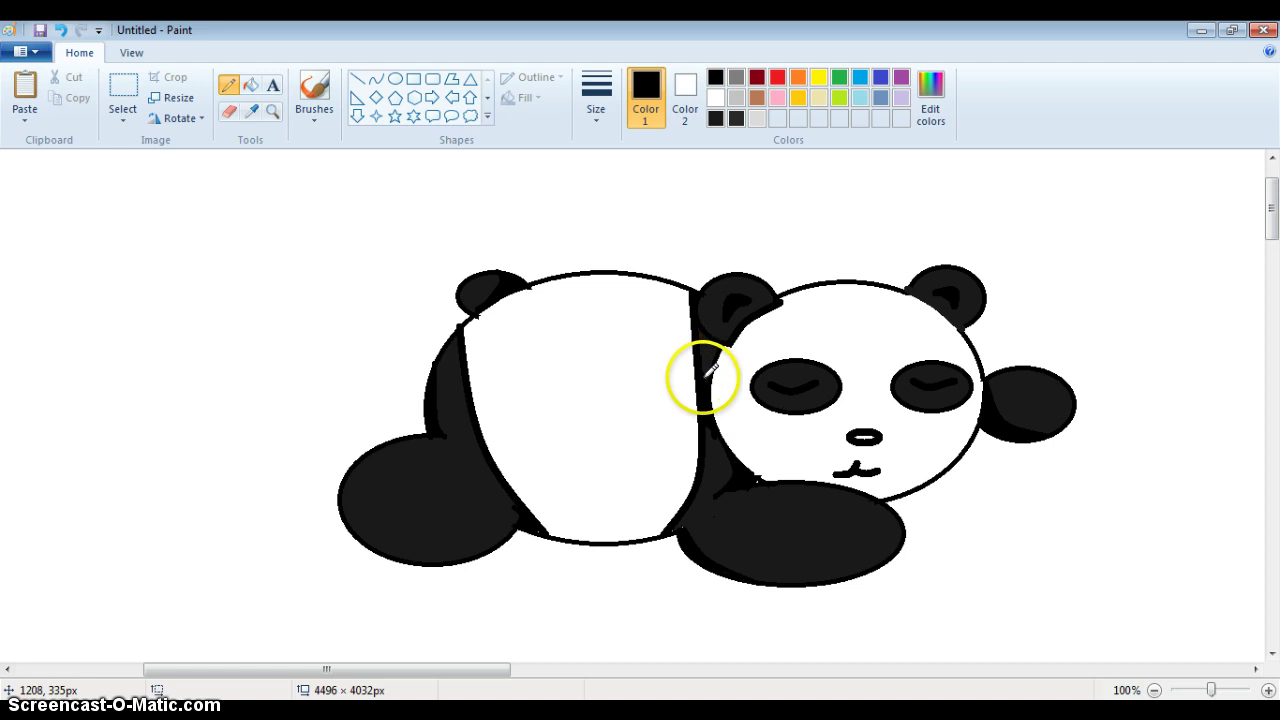
pyautogui.click(250, 85)
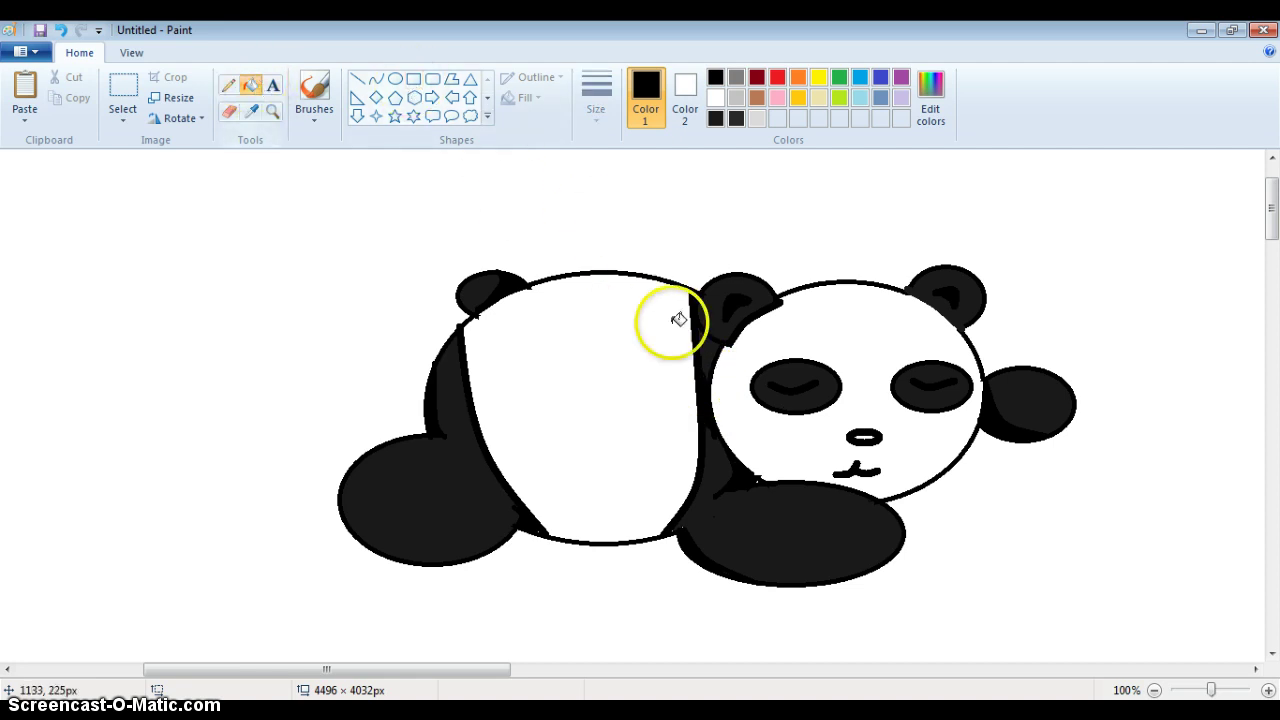
pyautogui.click(713, 338)
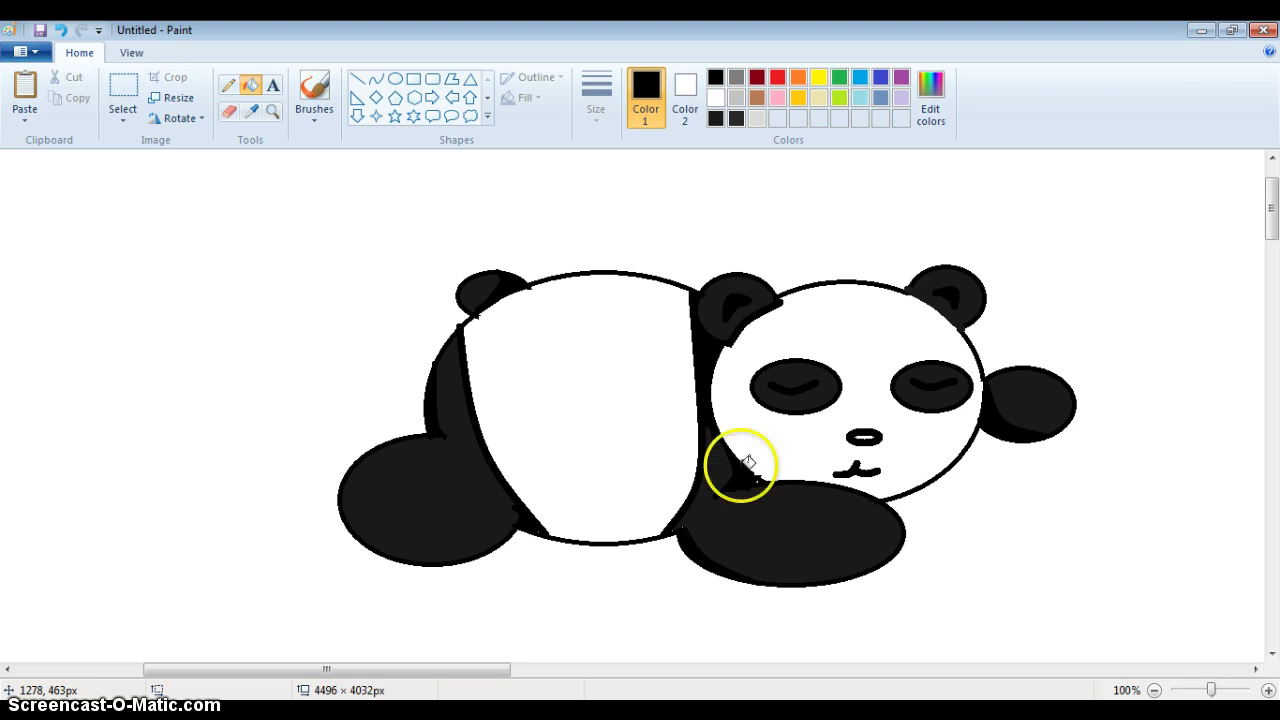
pyautogui.click(932, 292)
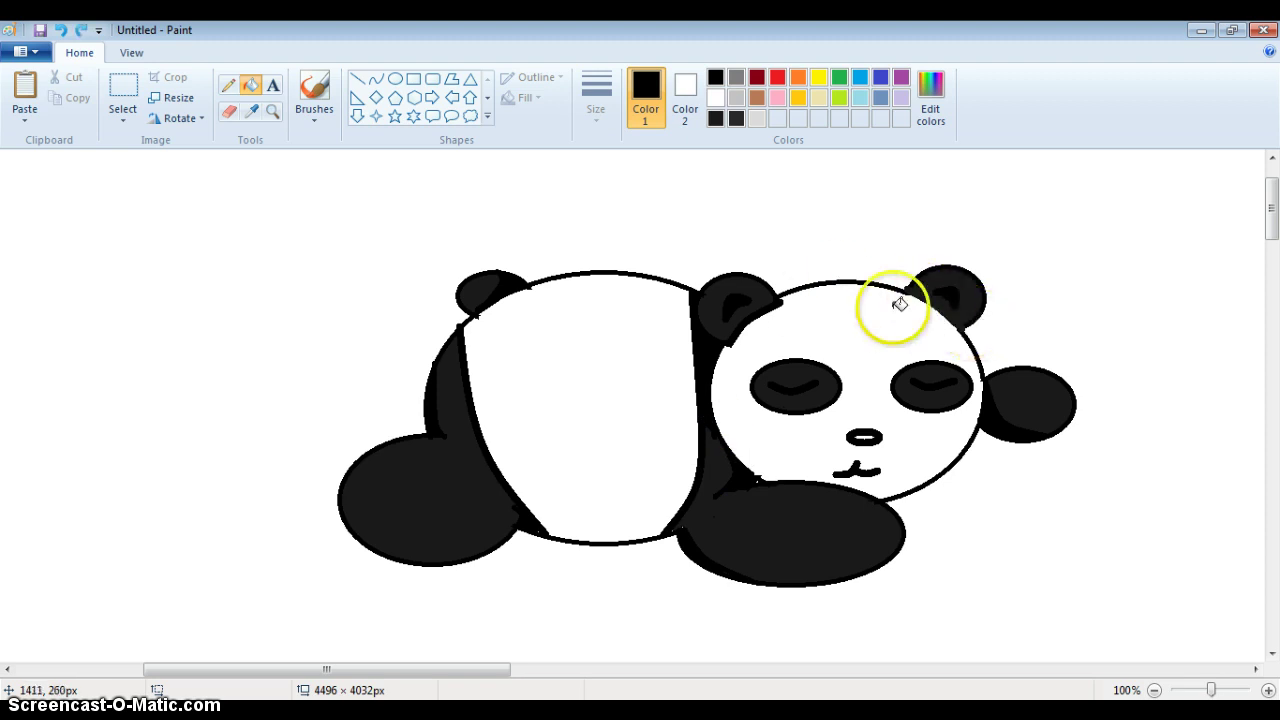
# Set up the Curve tool with the custom light gray as the outline colour
pyautogui.click(228, 85)
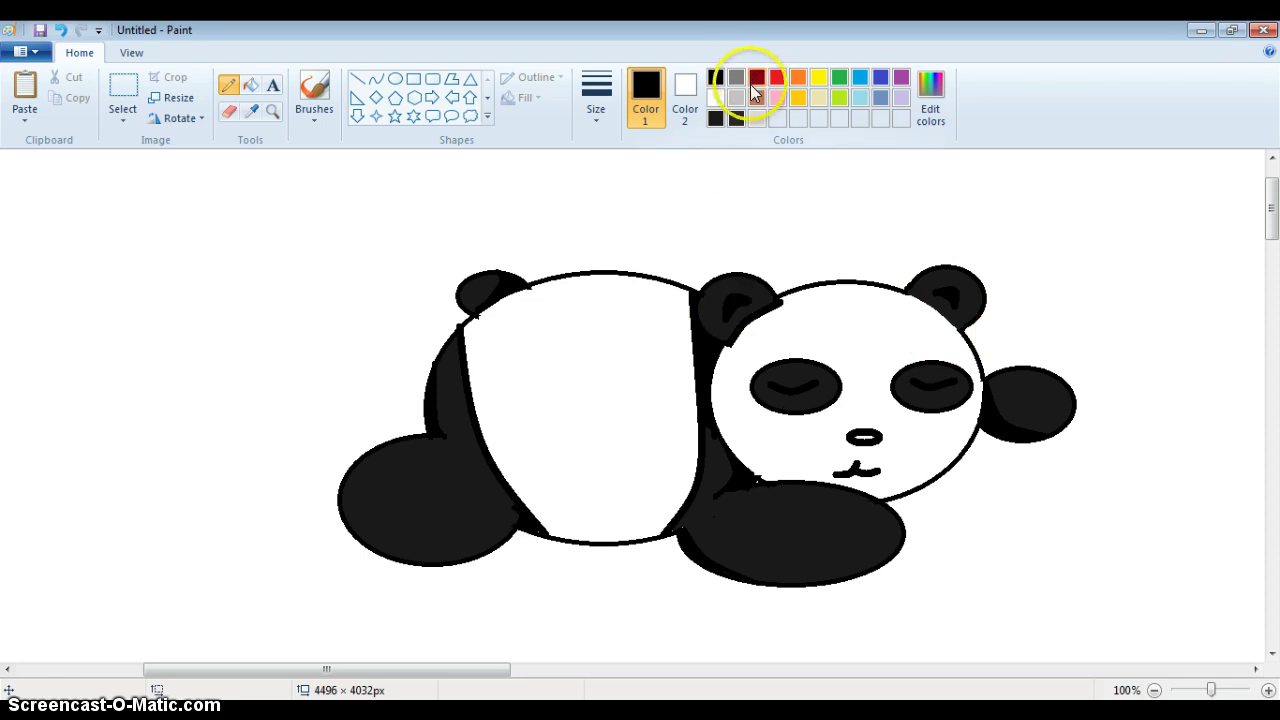
pyautogui.click(756, 118)
pyautogui.click(376, 79)
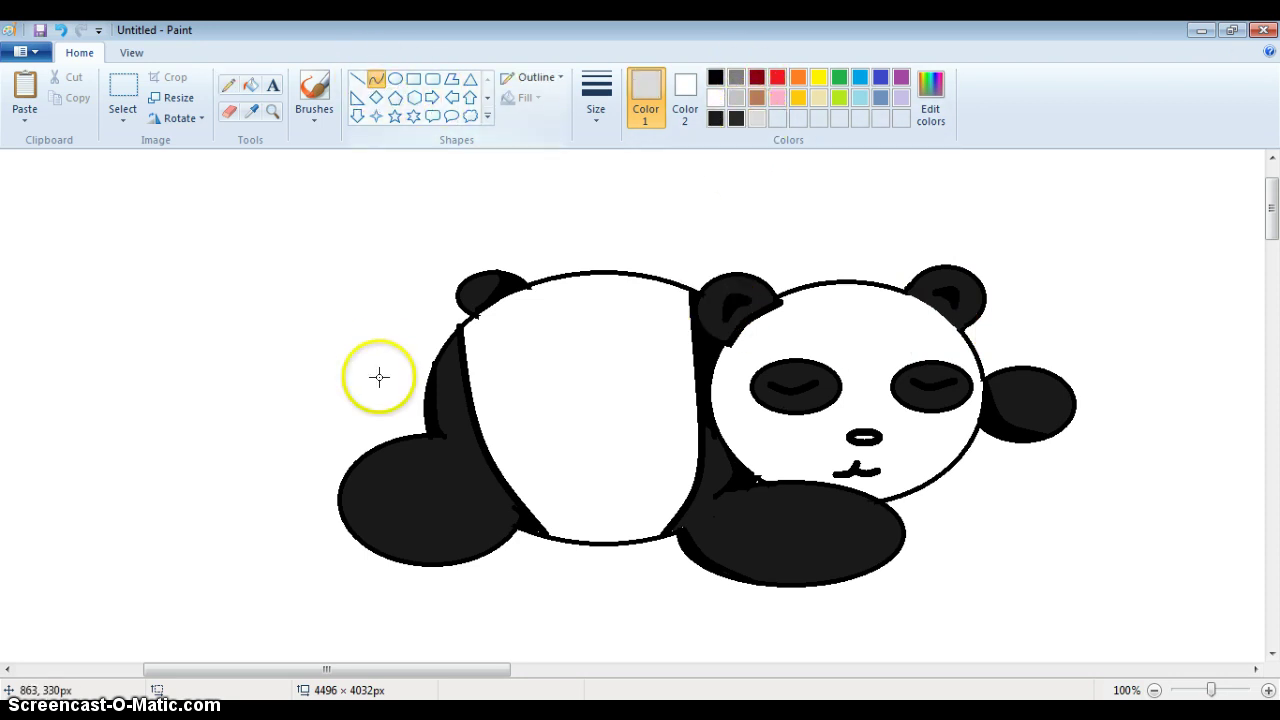
pyautogui.moveTo(344, 514); pyautogui.dragTo(1062, 375)
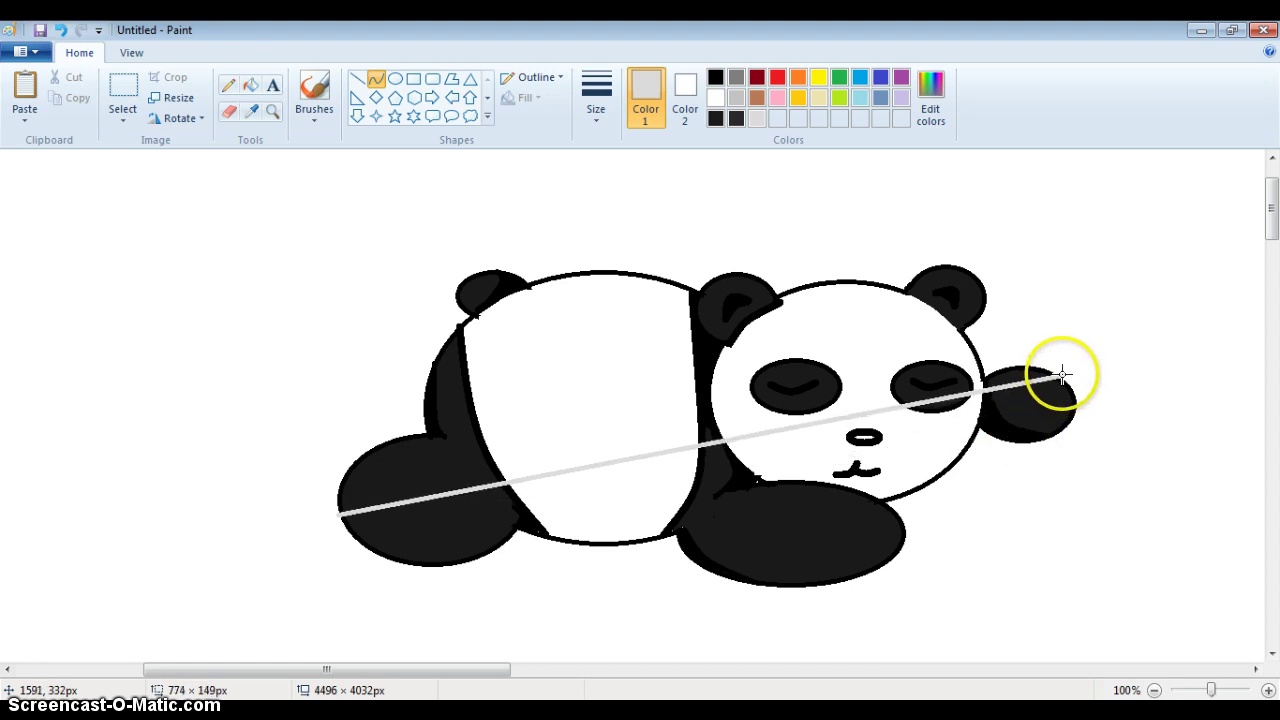
pyautogui.moveTo(897, 429); pyautogui.dragTo(971, 651)
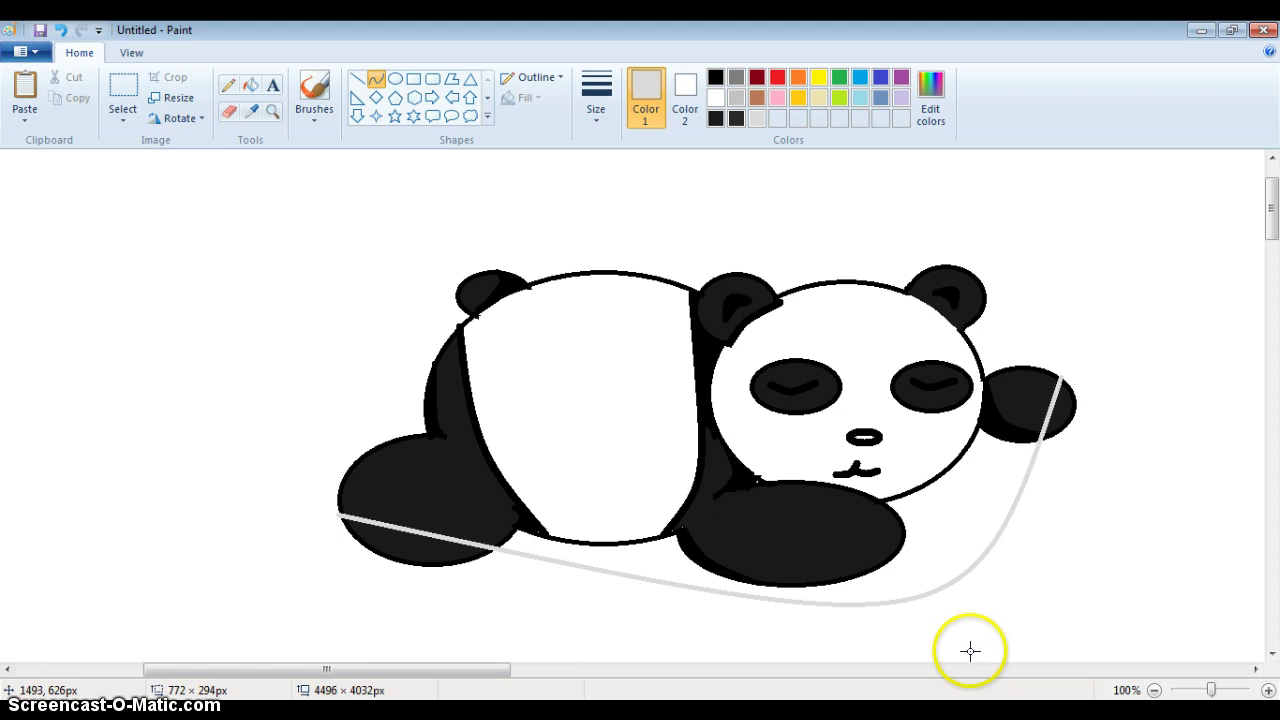
pyautogui.moveTo(751, 641); pyautogui.dragTo(839, 668)
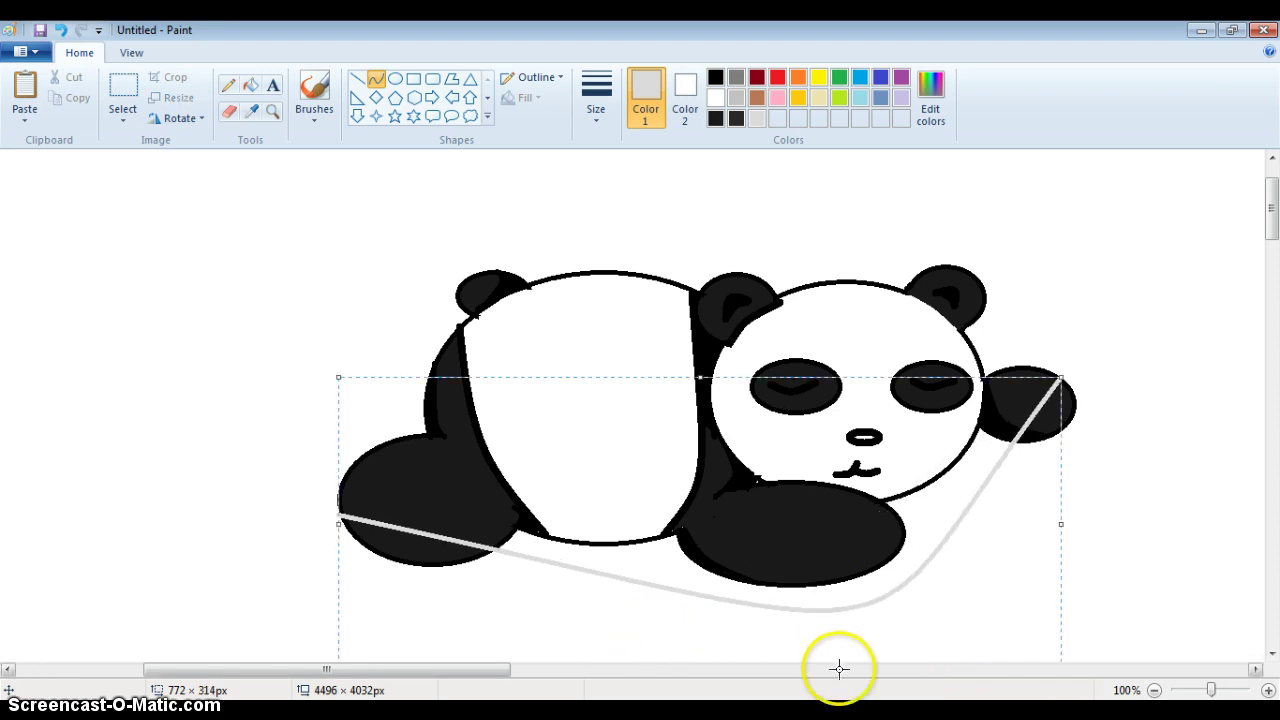
pyautogui.press('Escape')
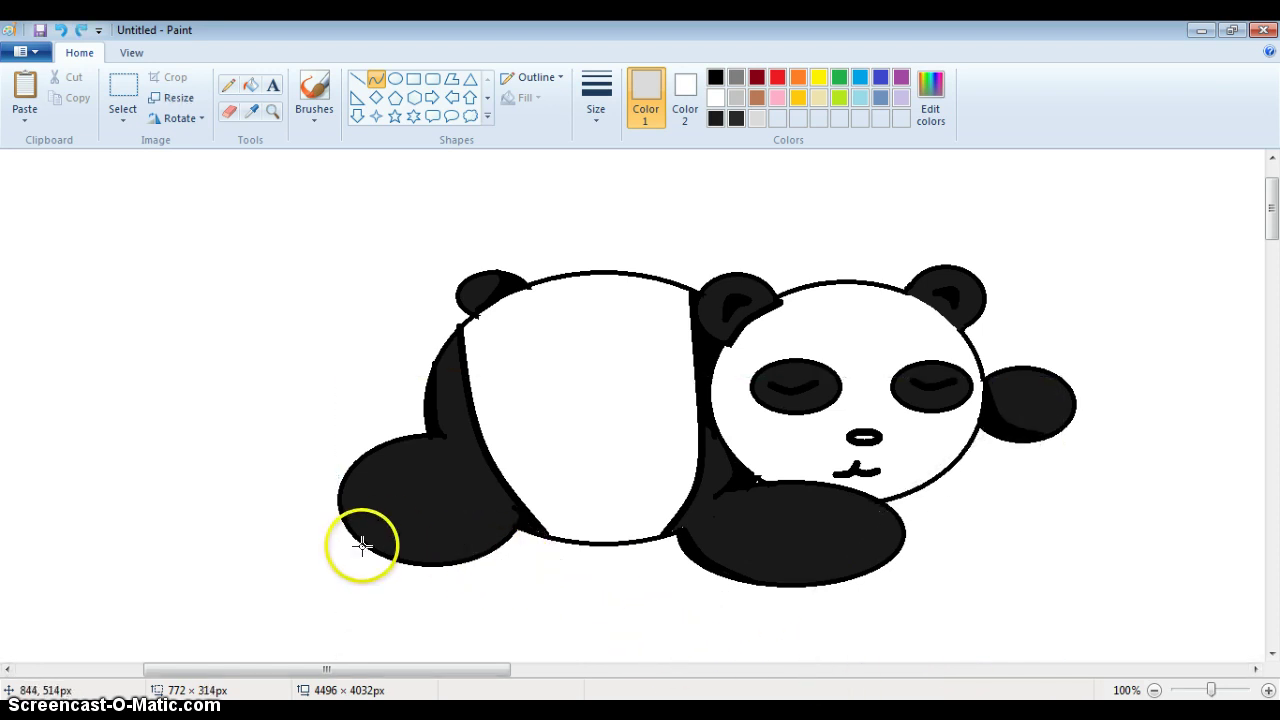
# Draw a light gray curve from the hind foot's underside, below the front paw, up to the far paw and fill the enclosed ground shadow light gray
pyautogui.moveTo(365, 545); pyautogui.dragTo(932, 617)
pyautogui.moveTo(665, 612); pyautogui.dragTo(684, 627)
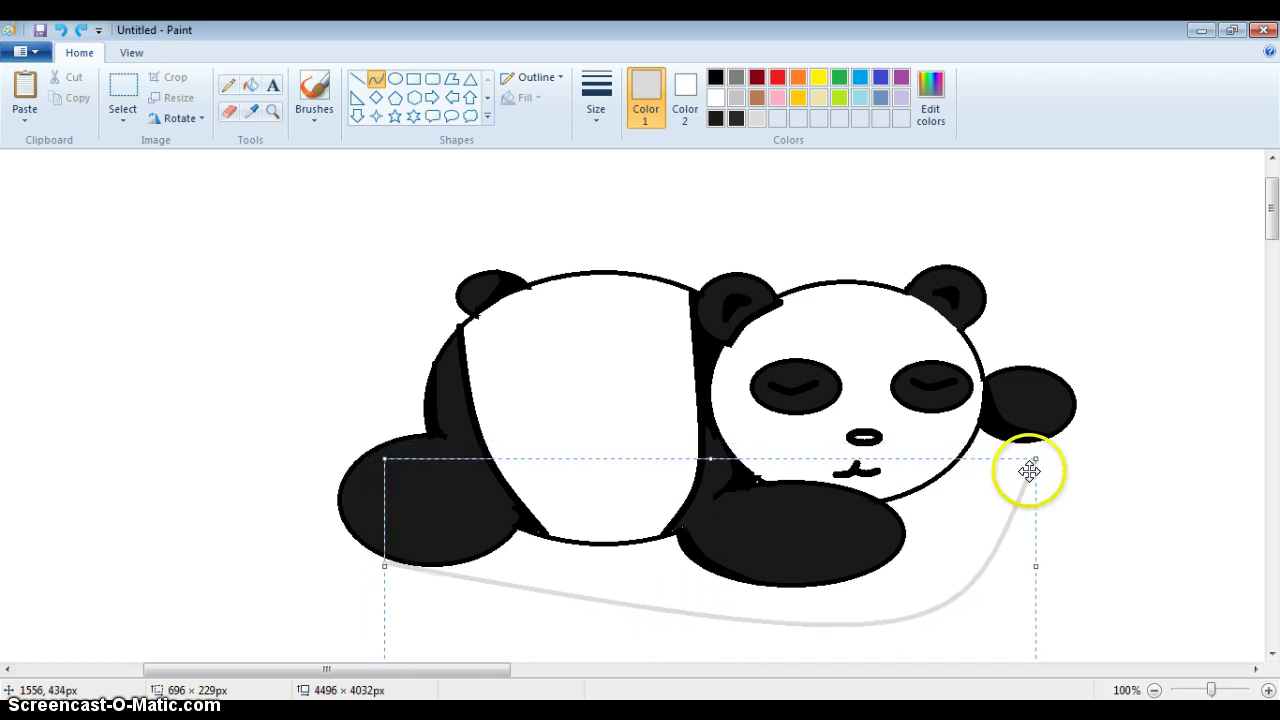
pyautogui.moveTo(1035, 459); pyautogui.dragTo(1037, 437)
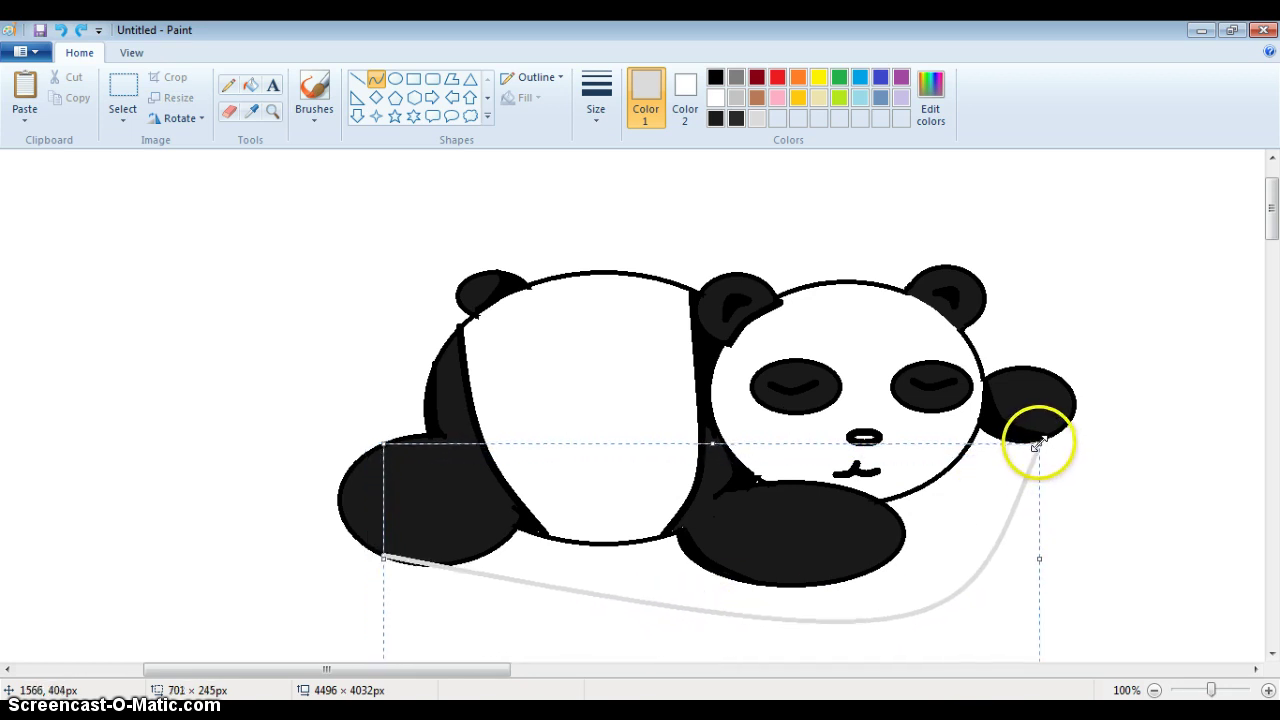
pyautogui.moveTo(839, 618); pyautogui.dragTo(846, 624)
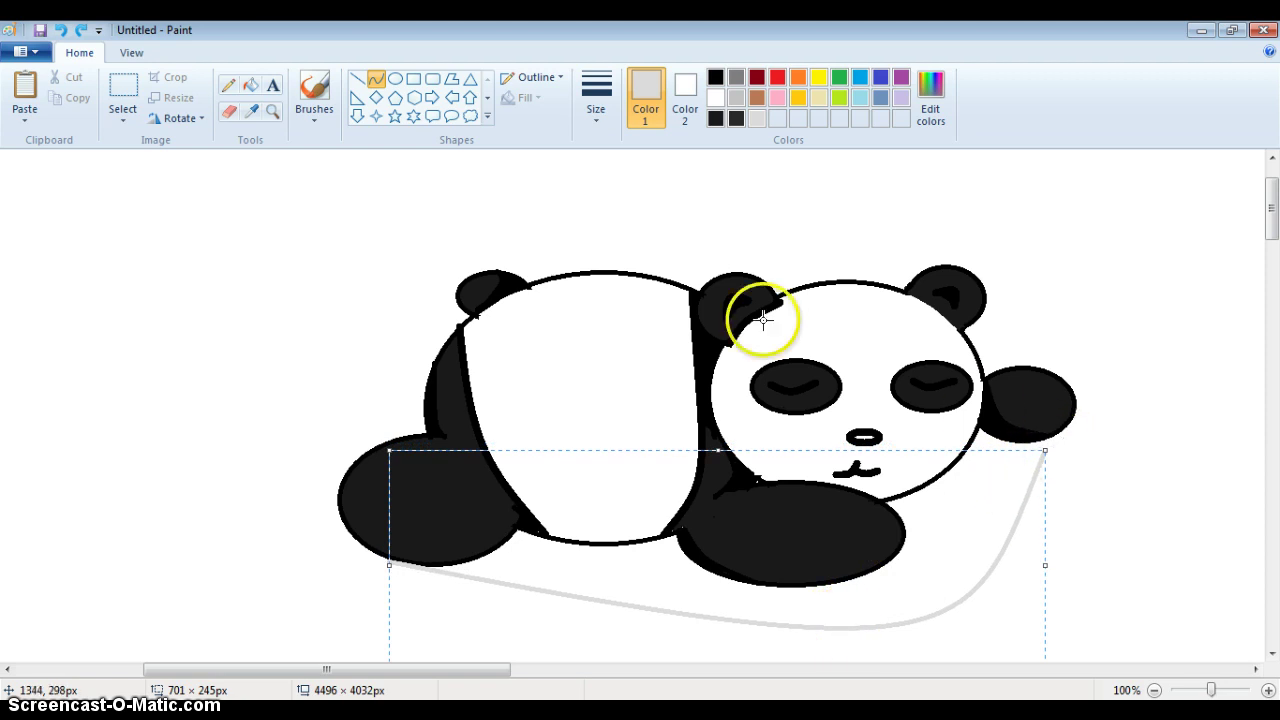
pyautogui.click(229, 85)
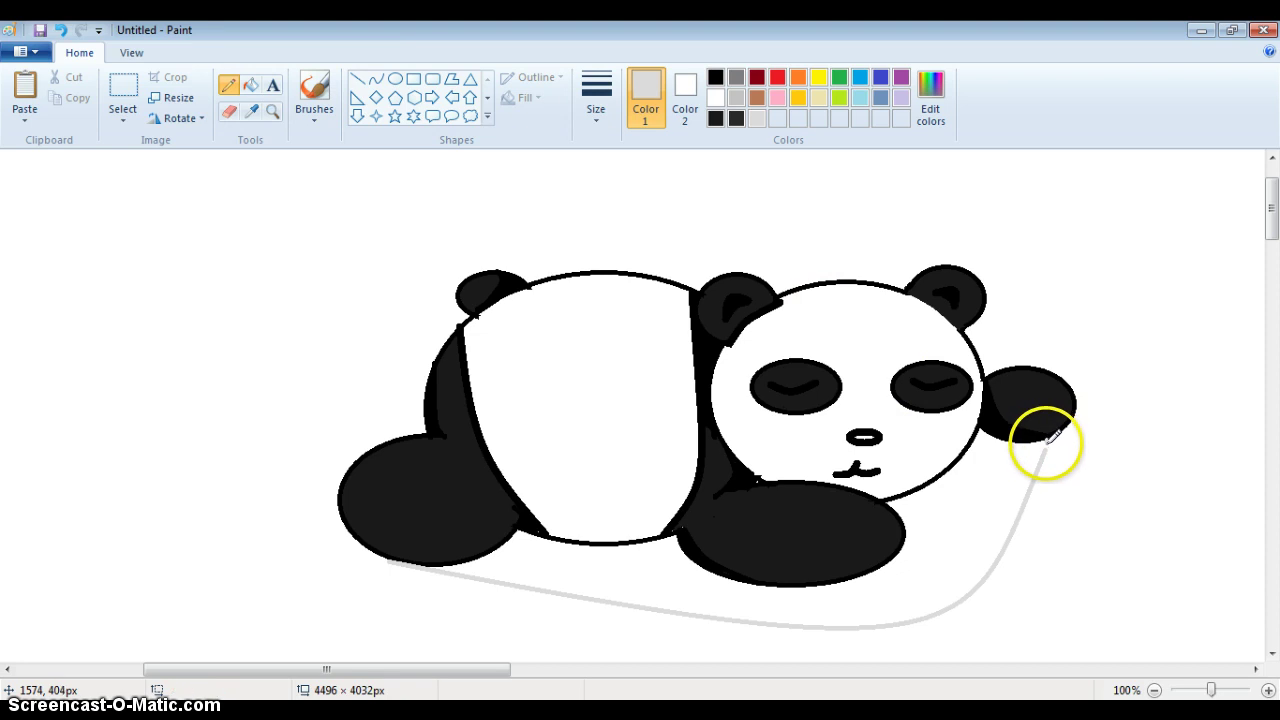
pyautogui.click(251, 87)
pyautogui.click(651, 561)
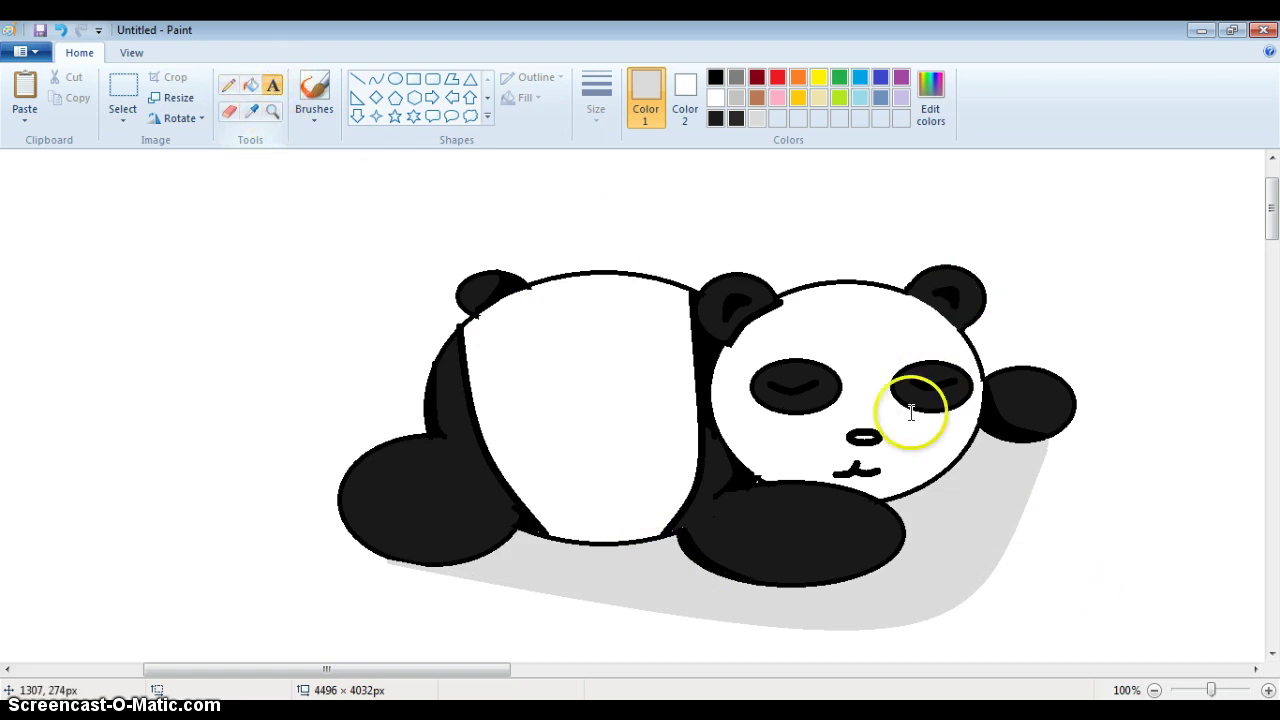
# Add the light gray text "z z z..." in bold 36-point Matisse ITC beside the shadow's lower curve and zoom out to 50%
pyautogui.click(1024, 596)
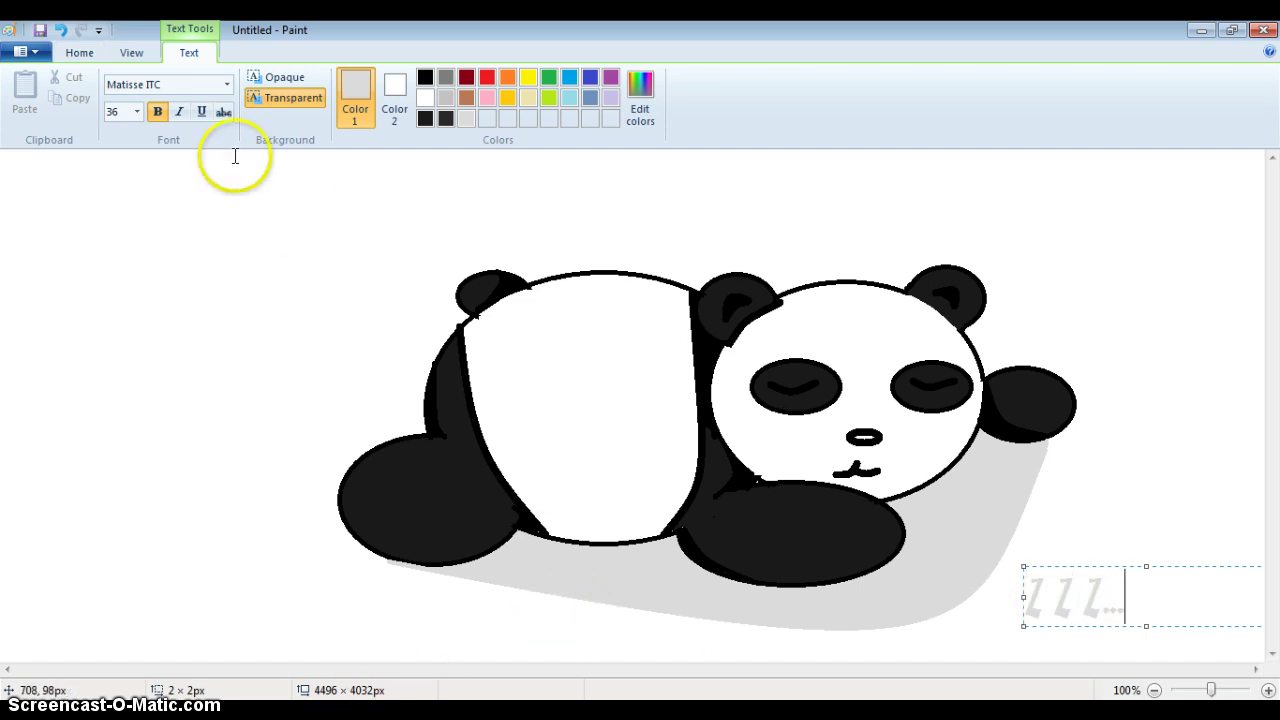
pyautogui.click(80, 53)
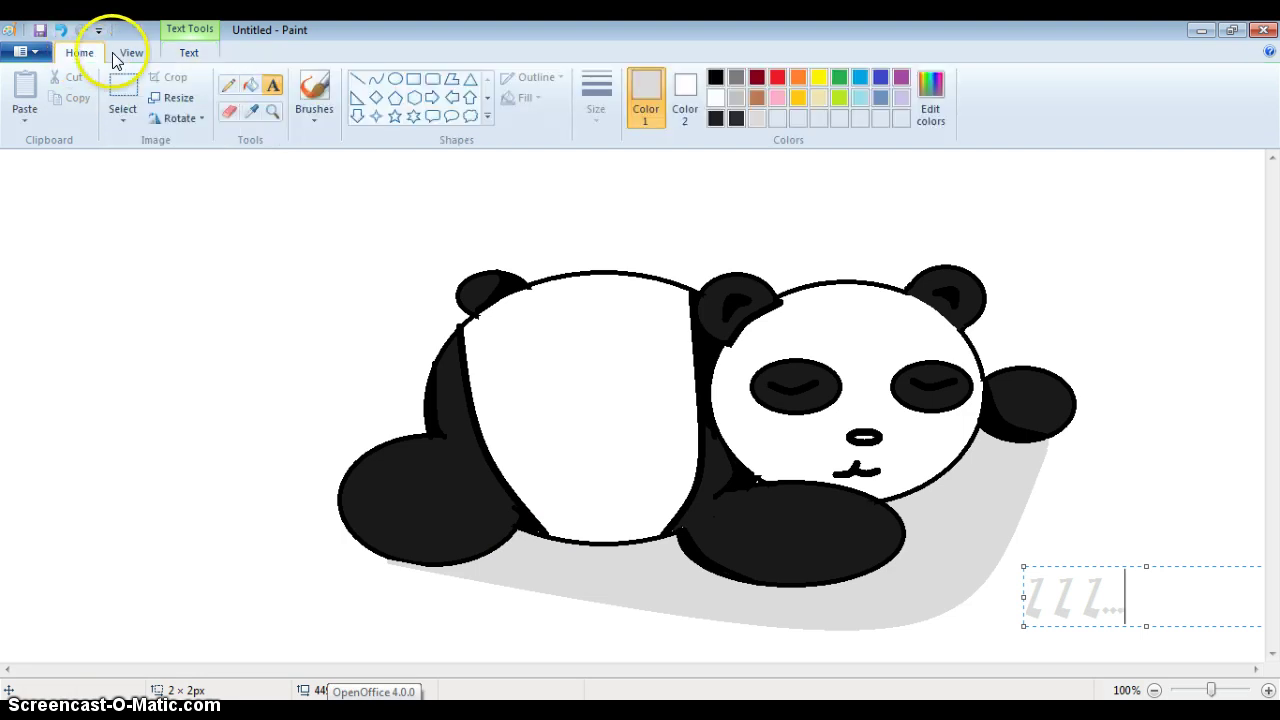
pyautogui.click(272, 111)
pyautogui.rightClick(815, 449)
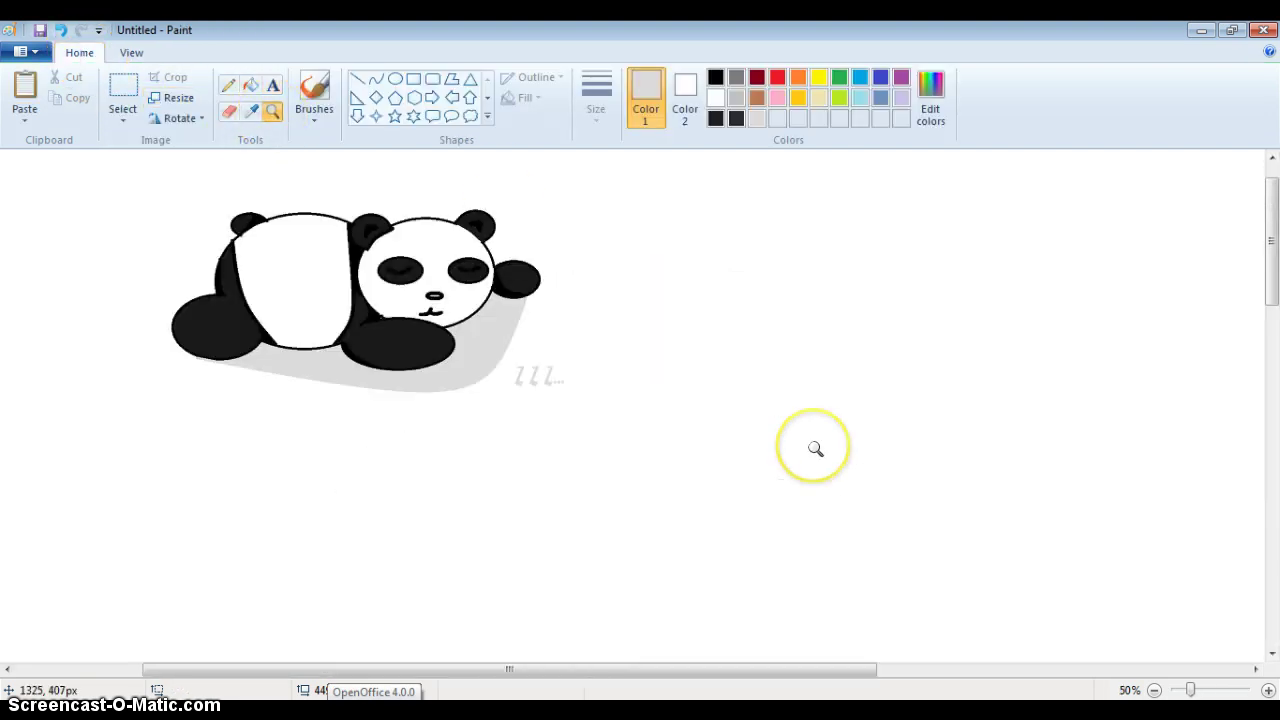